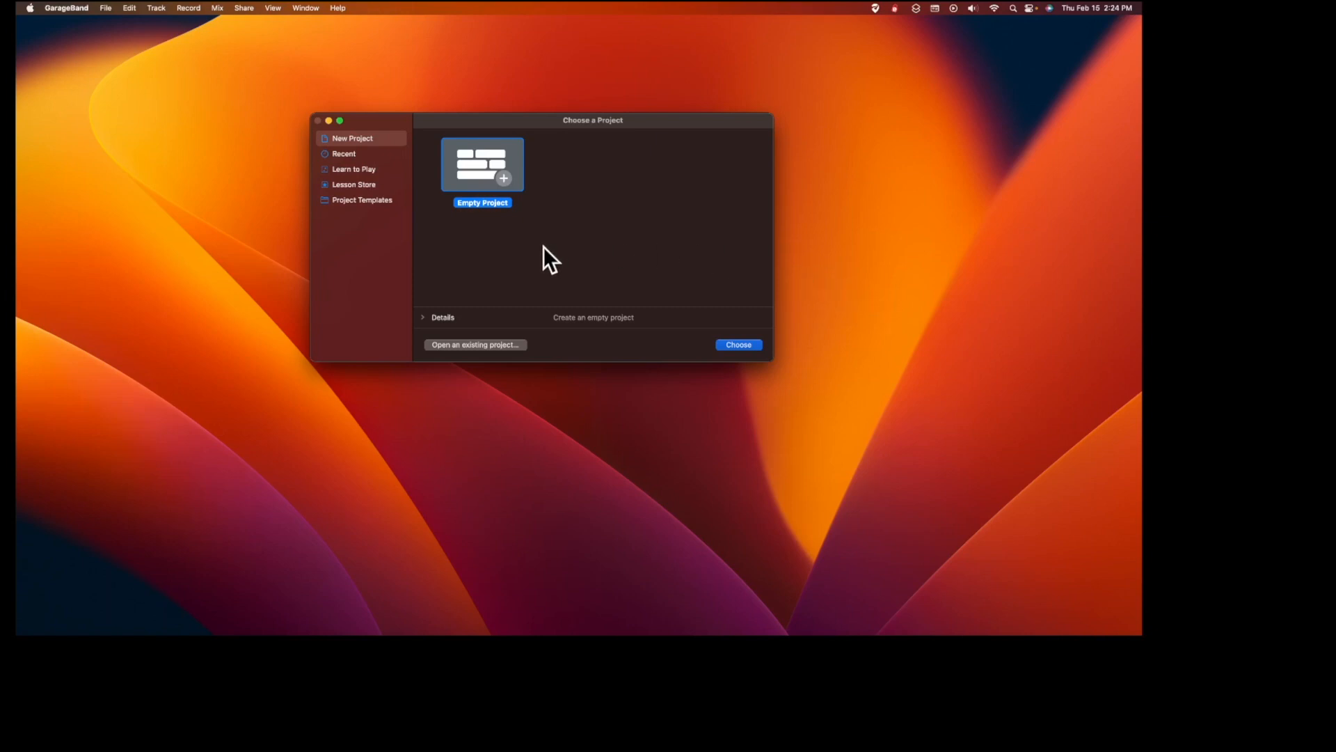
Create an empty project with one Mic or Line audio track.
left_click(424, 317)
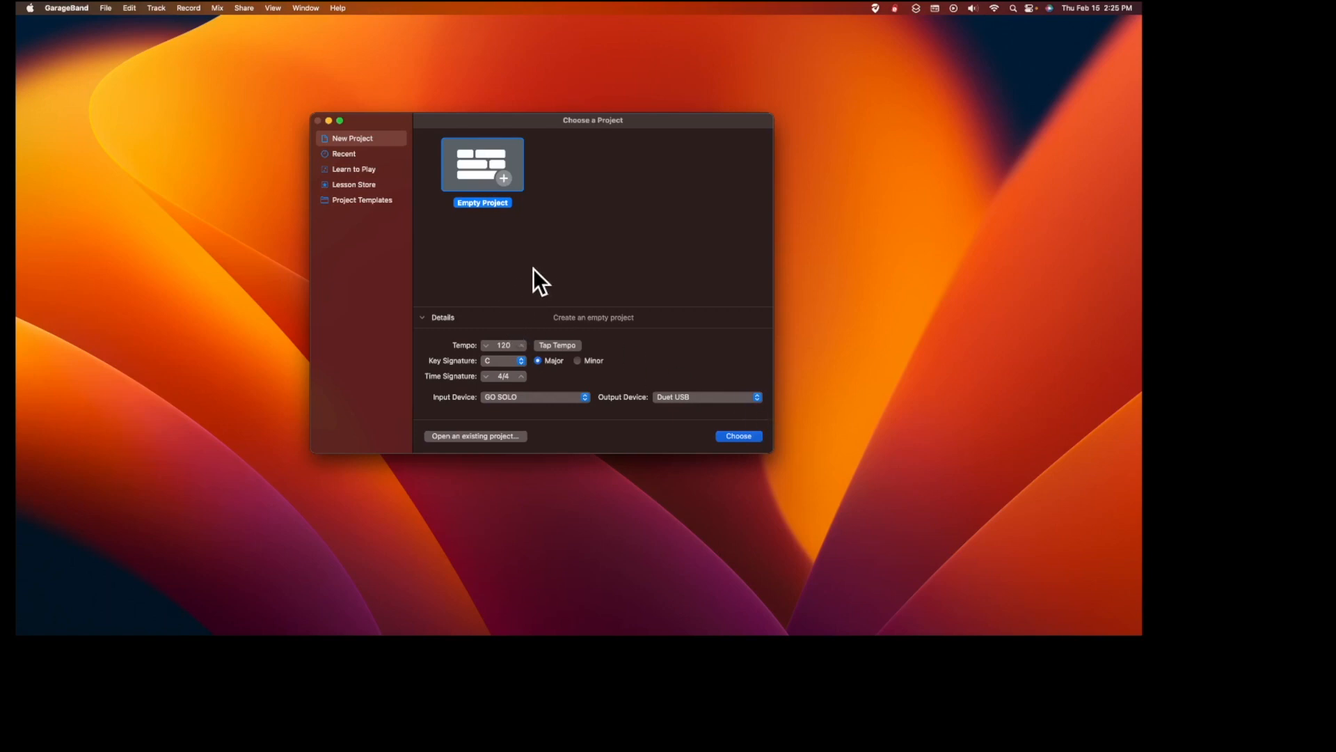
left_click(423, 319)
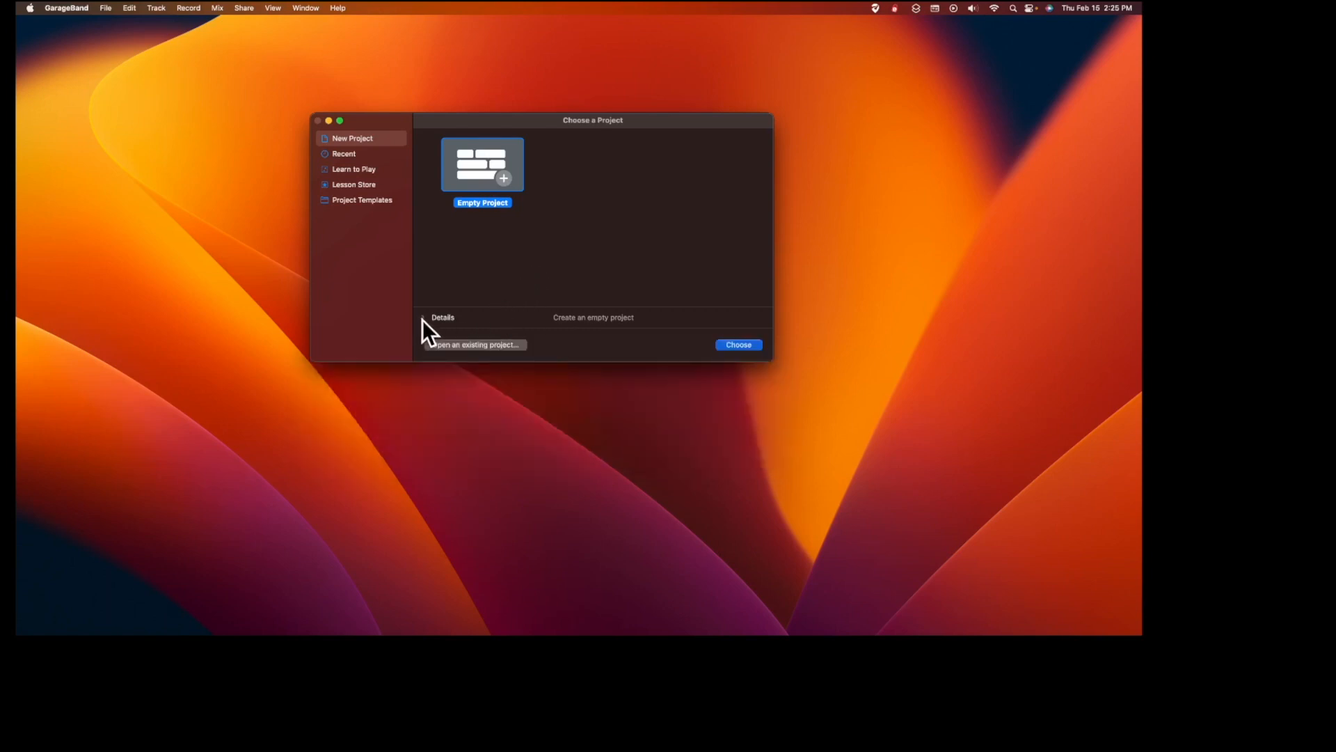
left_click(751, 346)
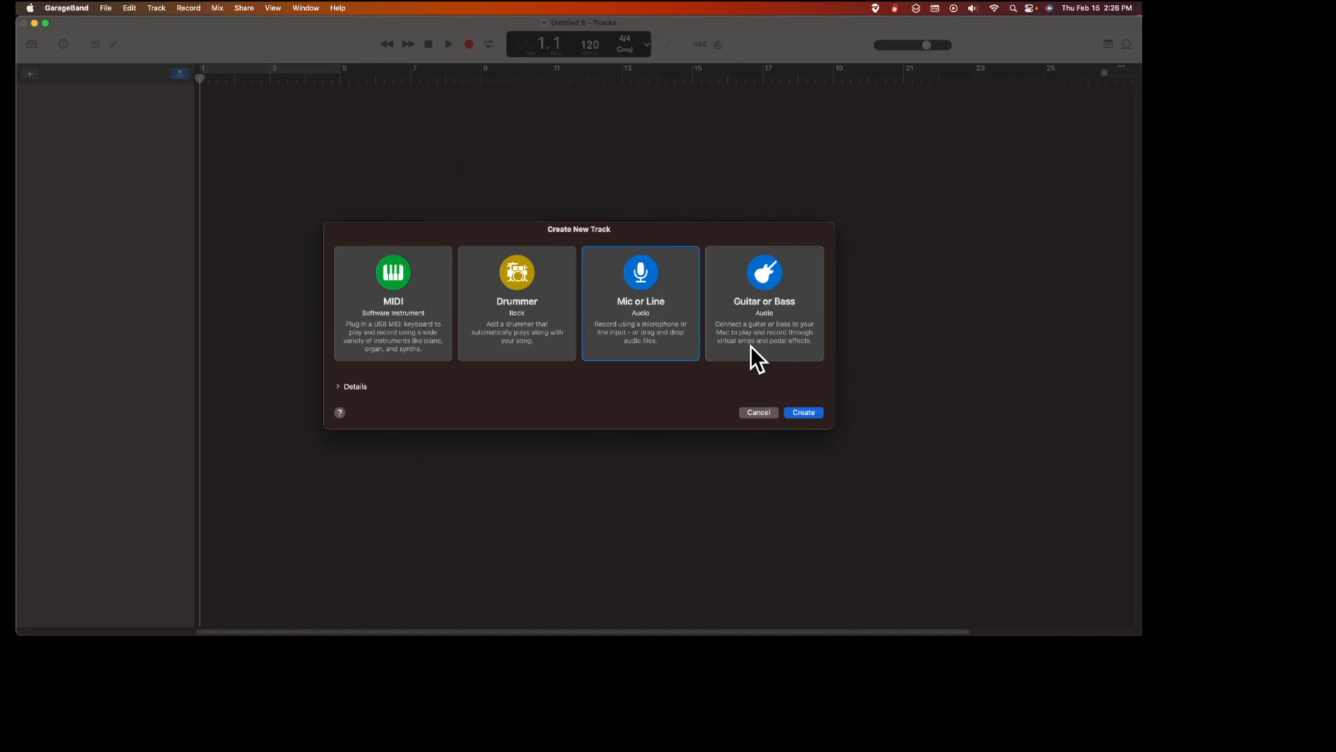
left_click(800, 413)
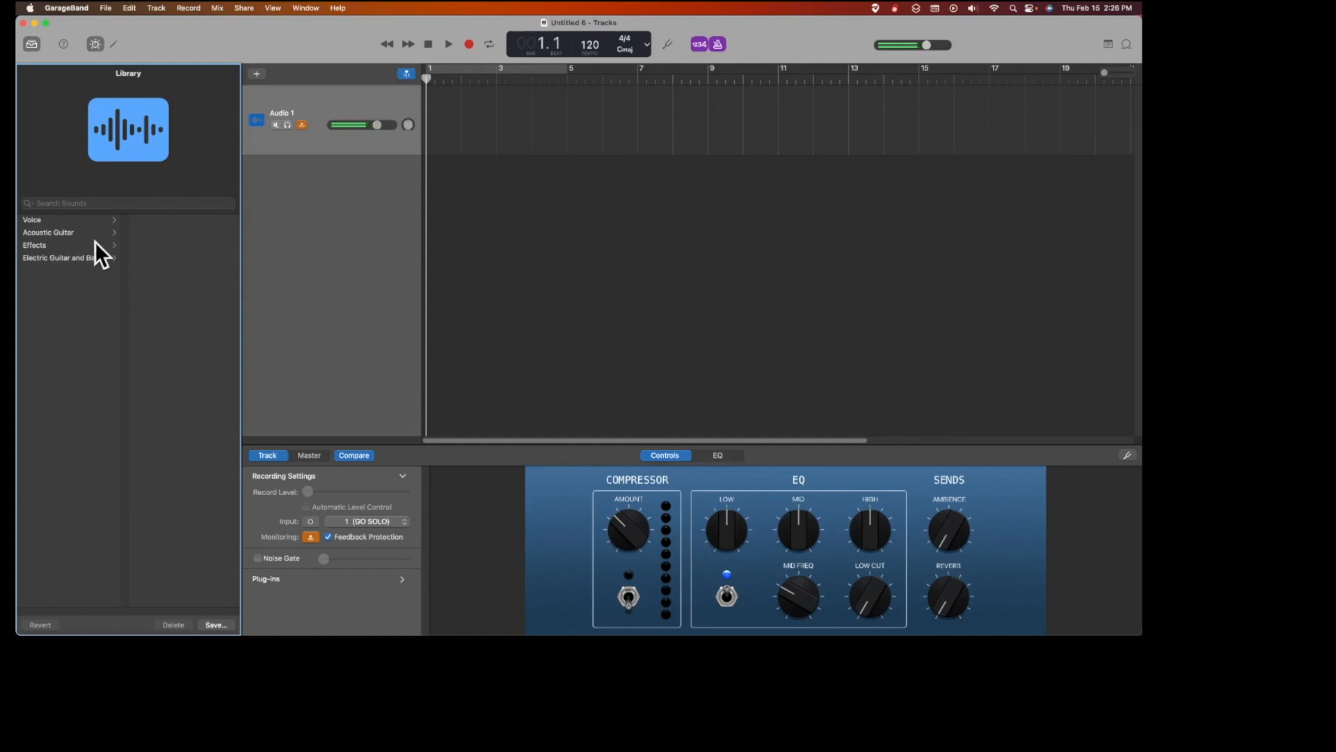
Hide the Library and Smart Controls, and set the project display to Time.
left_click(31, 43)
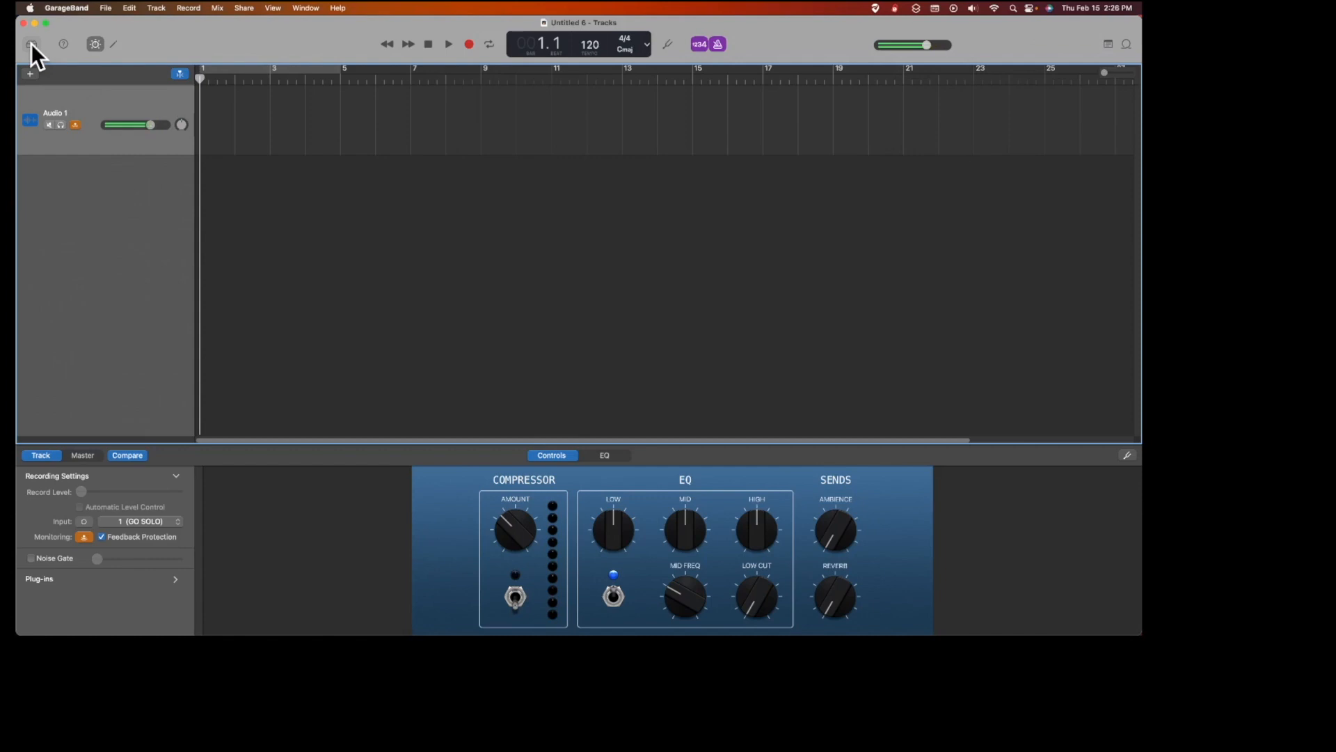
left_click(95, 45)
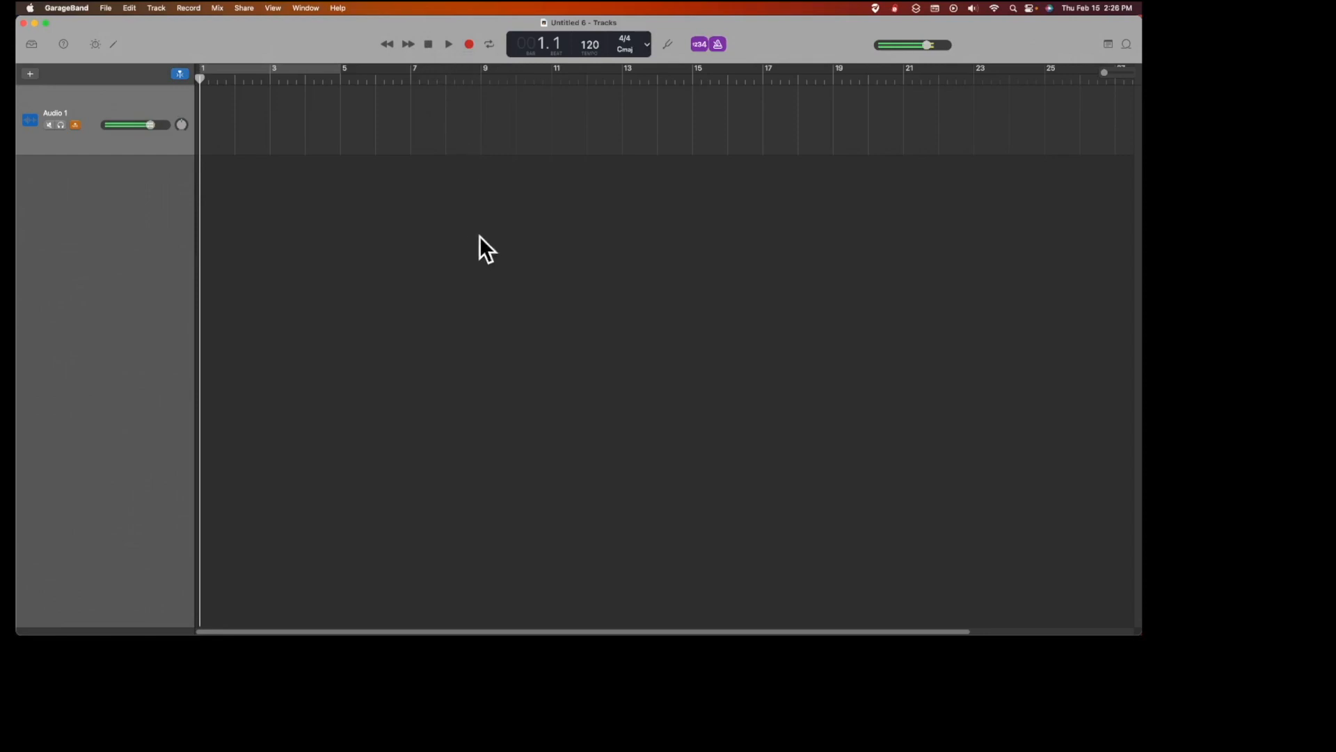
left_click(648, 44)
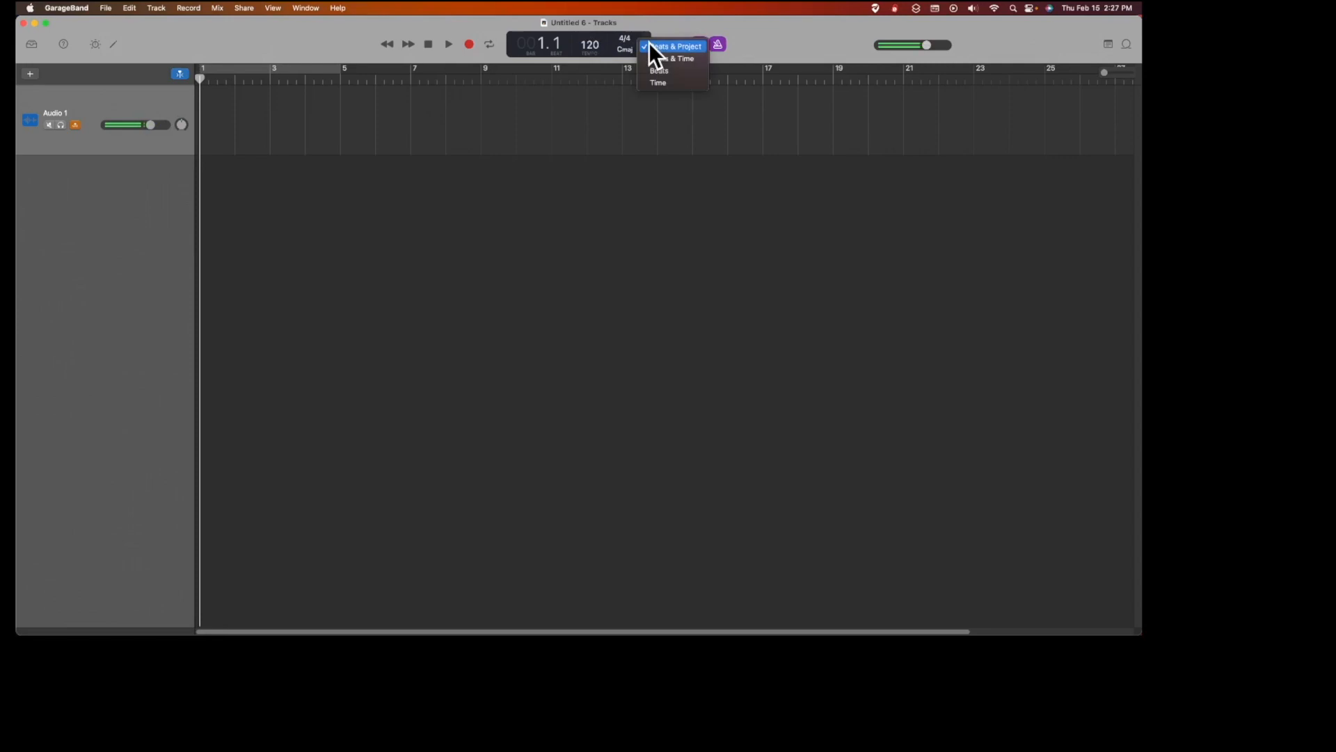
left_click(675, 81)
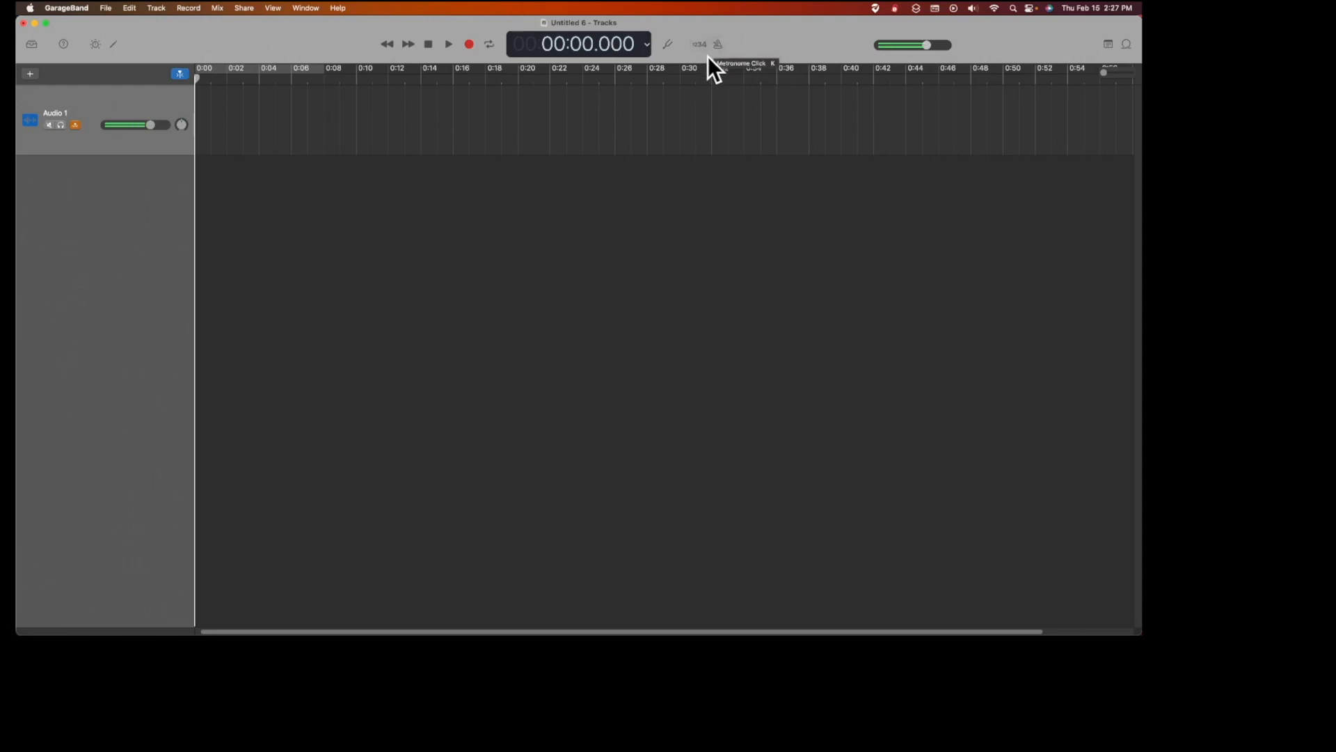
Rename the audio track as Mic 1.
double_click(56, 111)
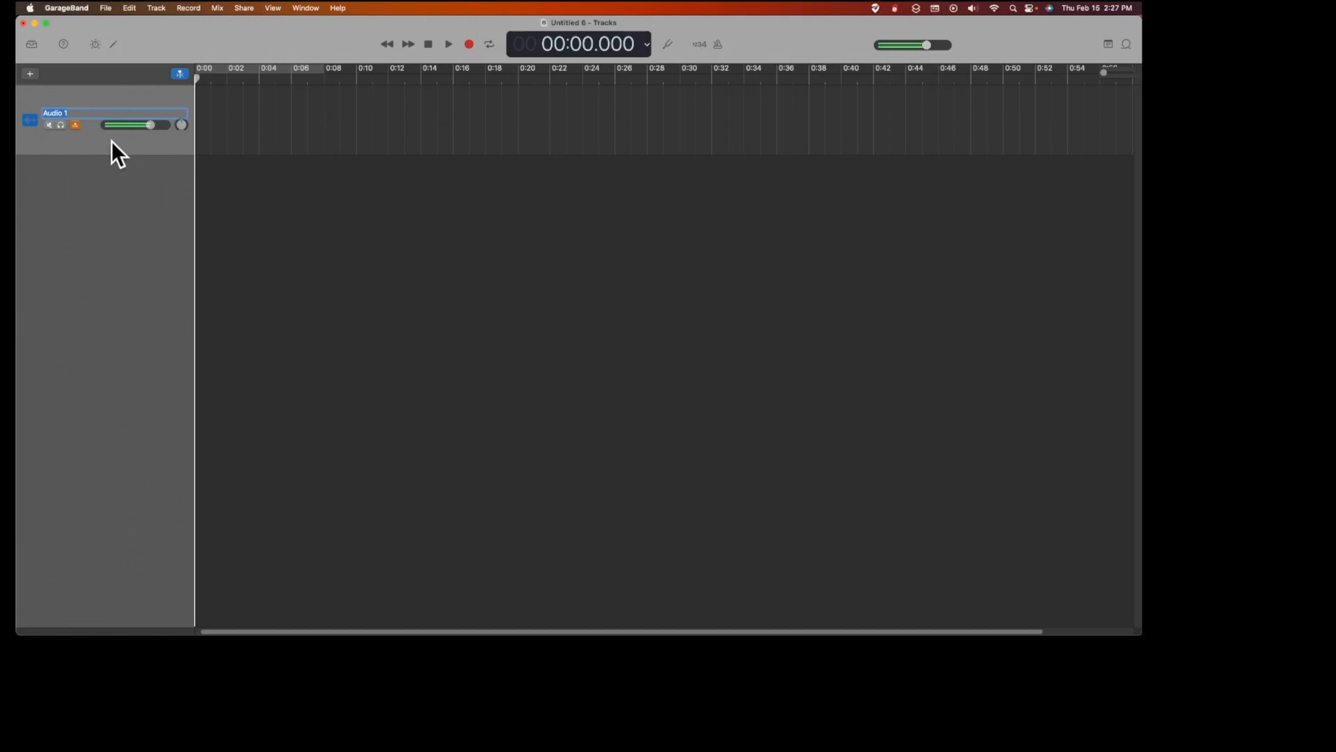
type("Mic")
key("Return")
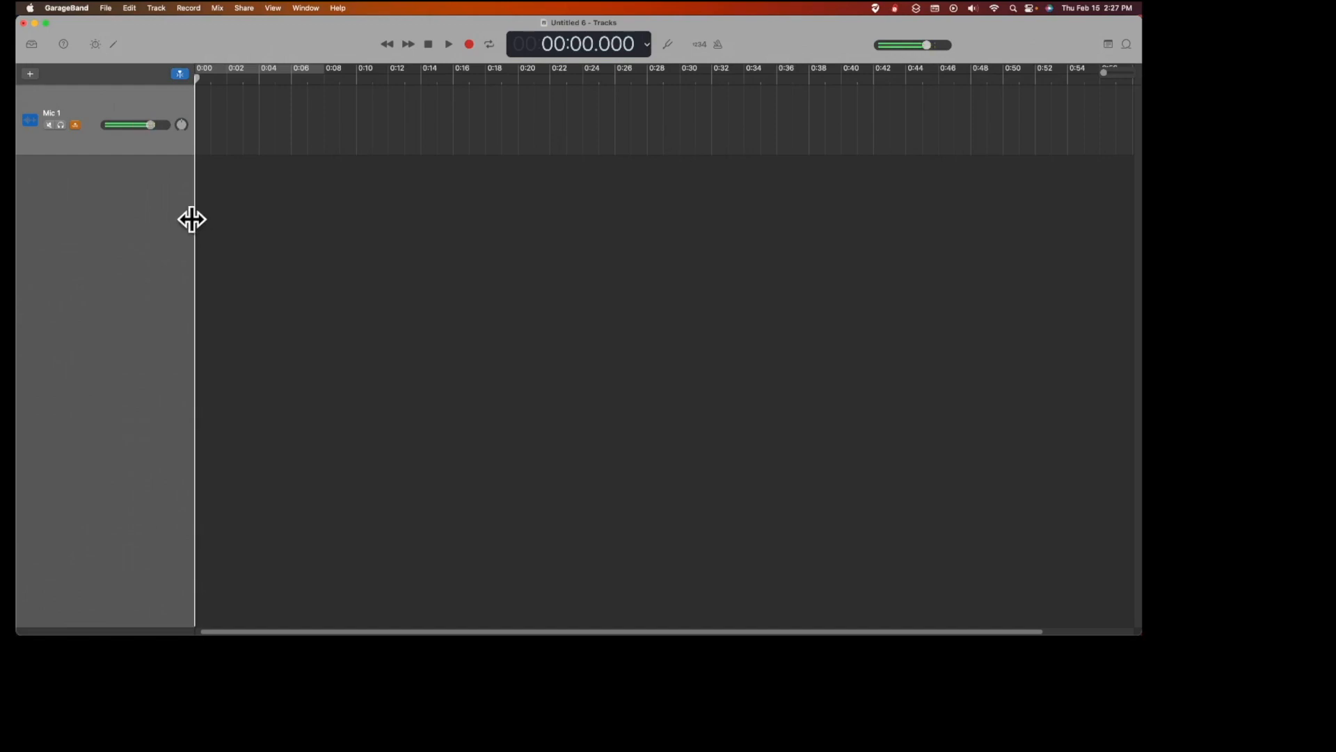
Examine the recording settings, input format and EQ preset options in the Smart Controls of the Mic 1 track.
left_click(97, 43)
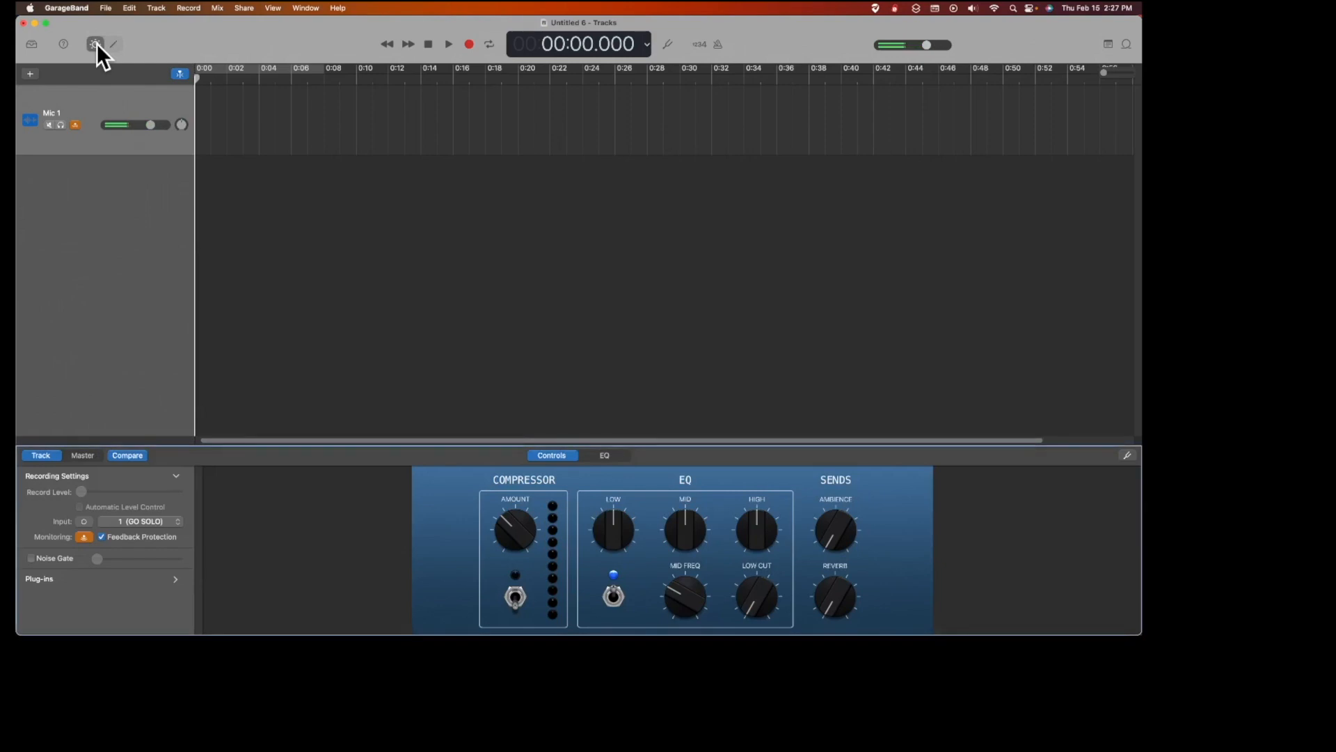
left_click(85, 522)
left_click(85, 522)
left_click(596, 459)
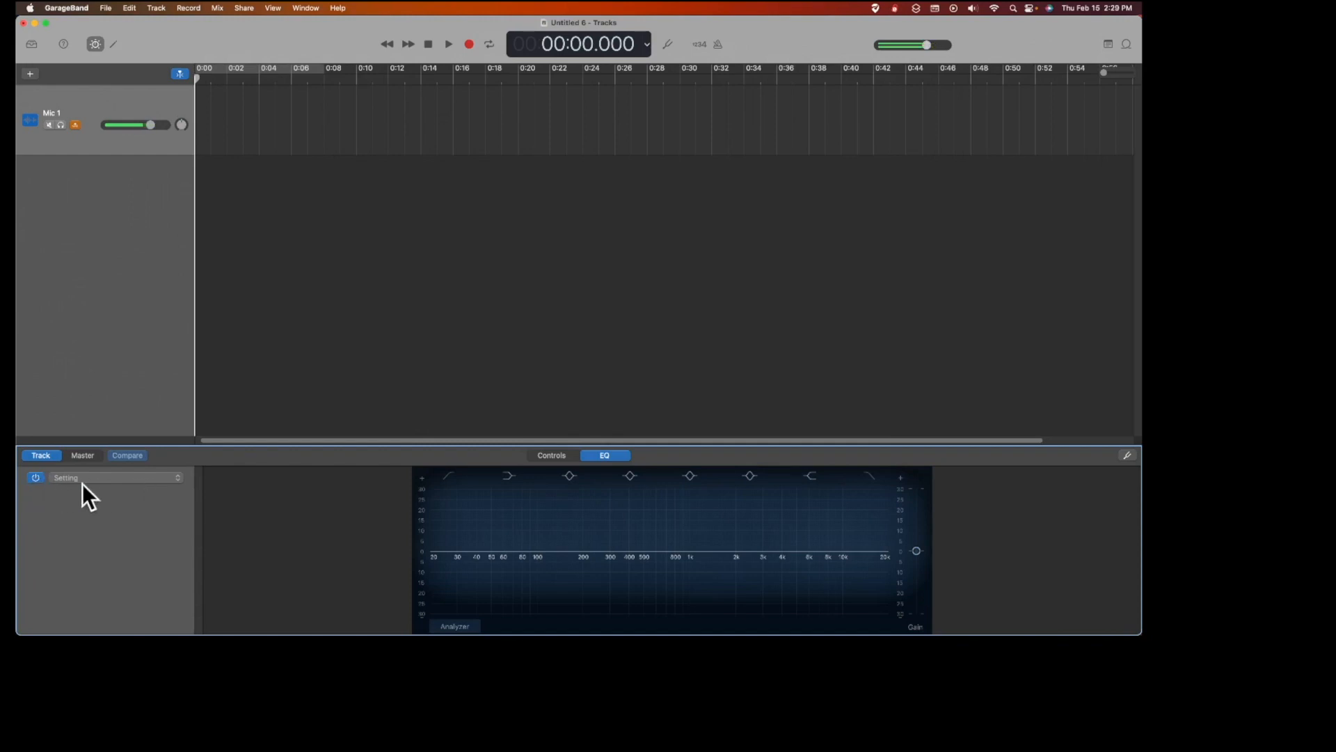
left_click(178, 479)
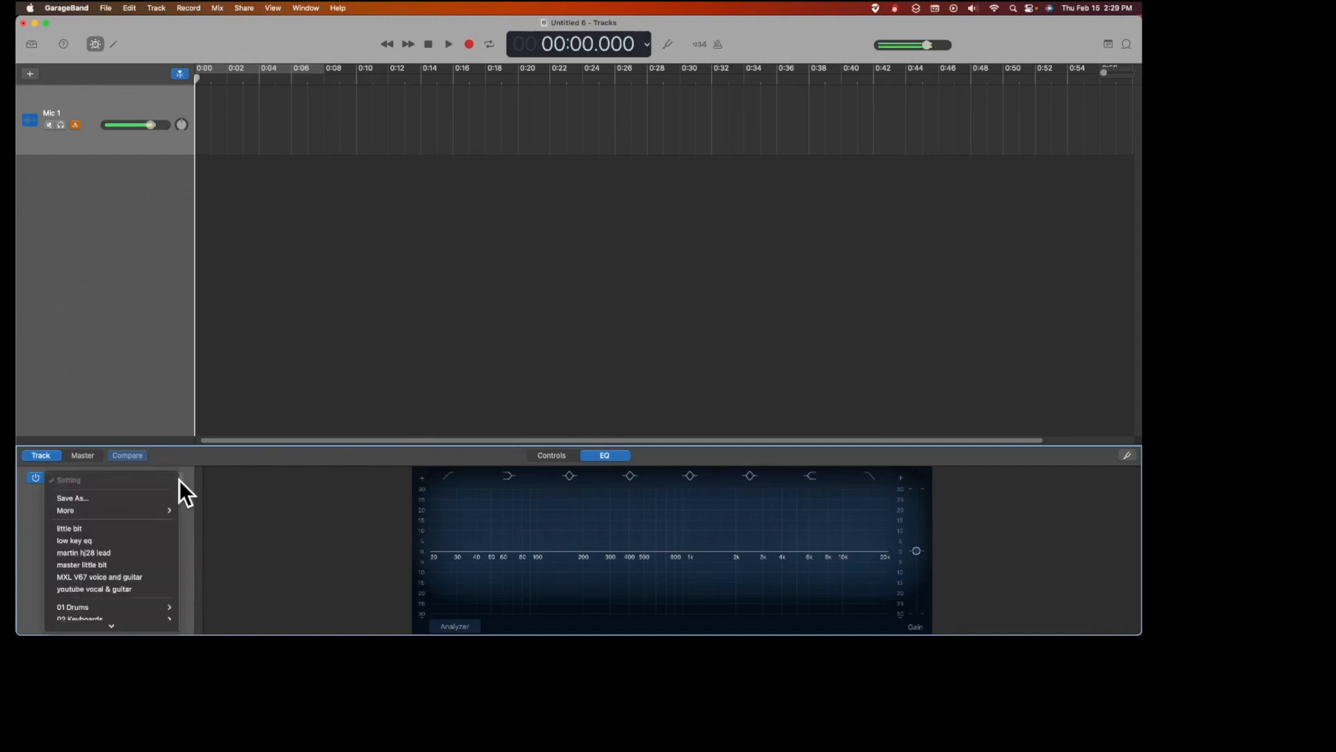
left_click(26, 511)
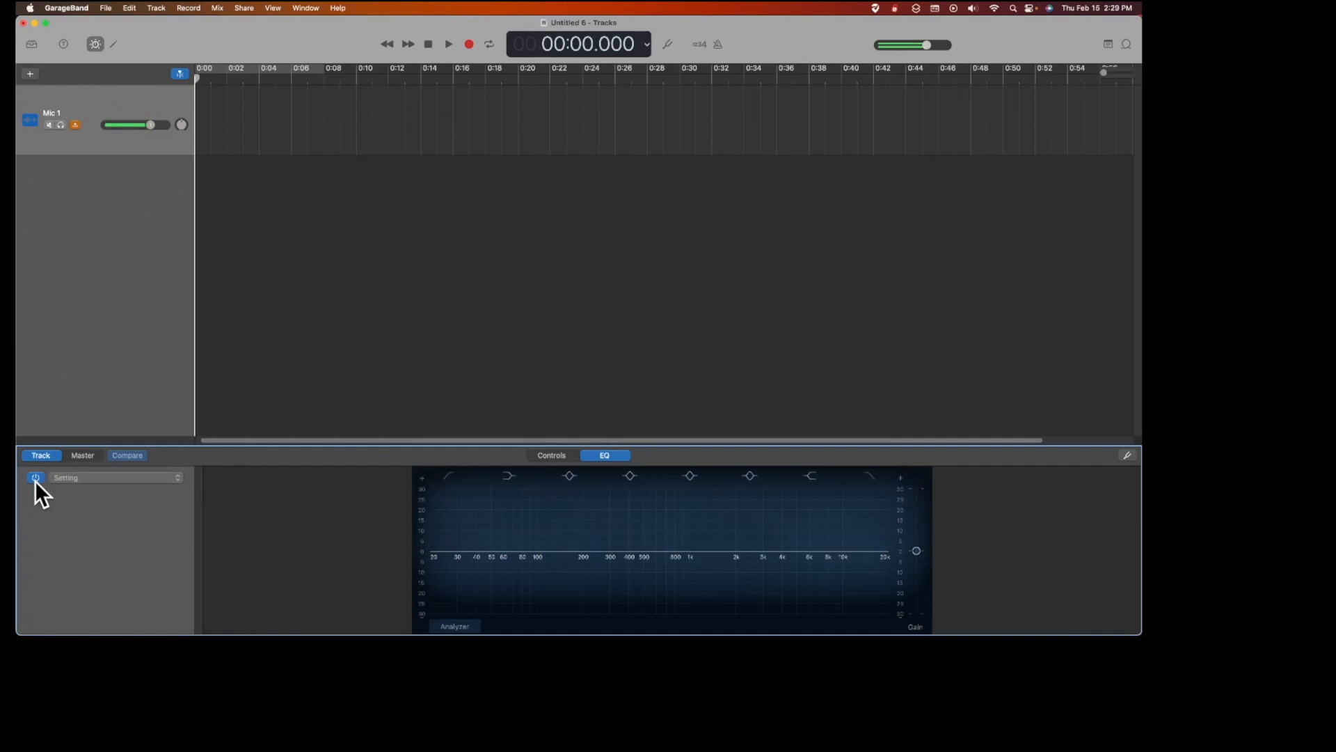
left_click(98, 43)
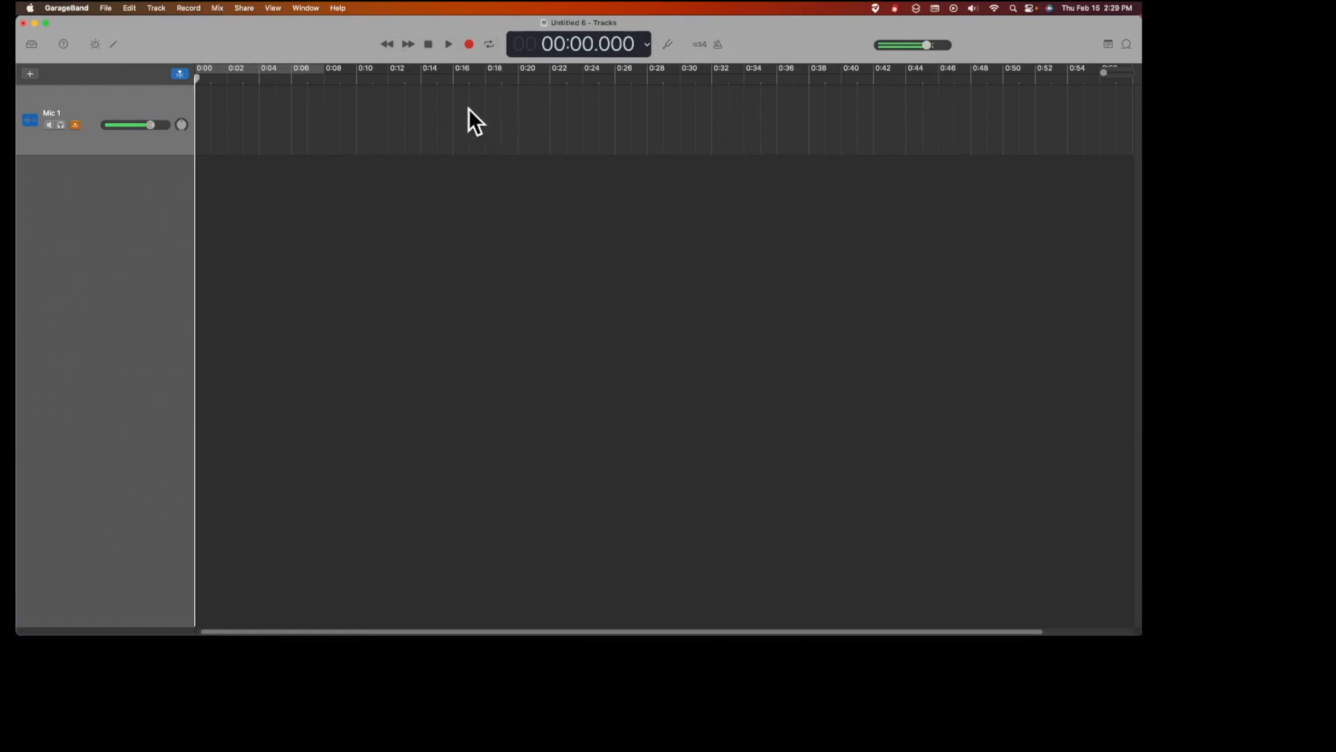
Record an audio take about 27 seconds long on the Mic 1 track from the start of the project.
left_click(468, 44)
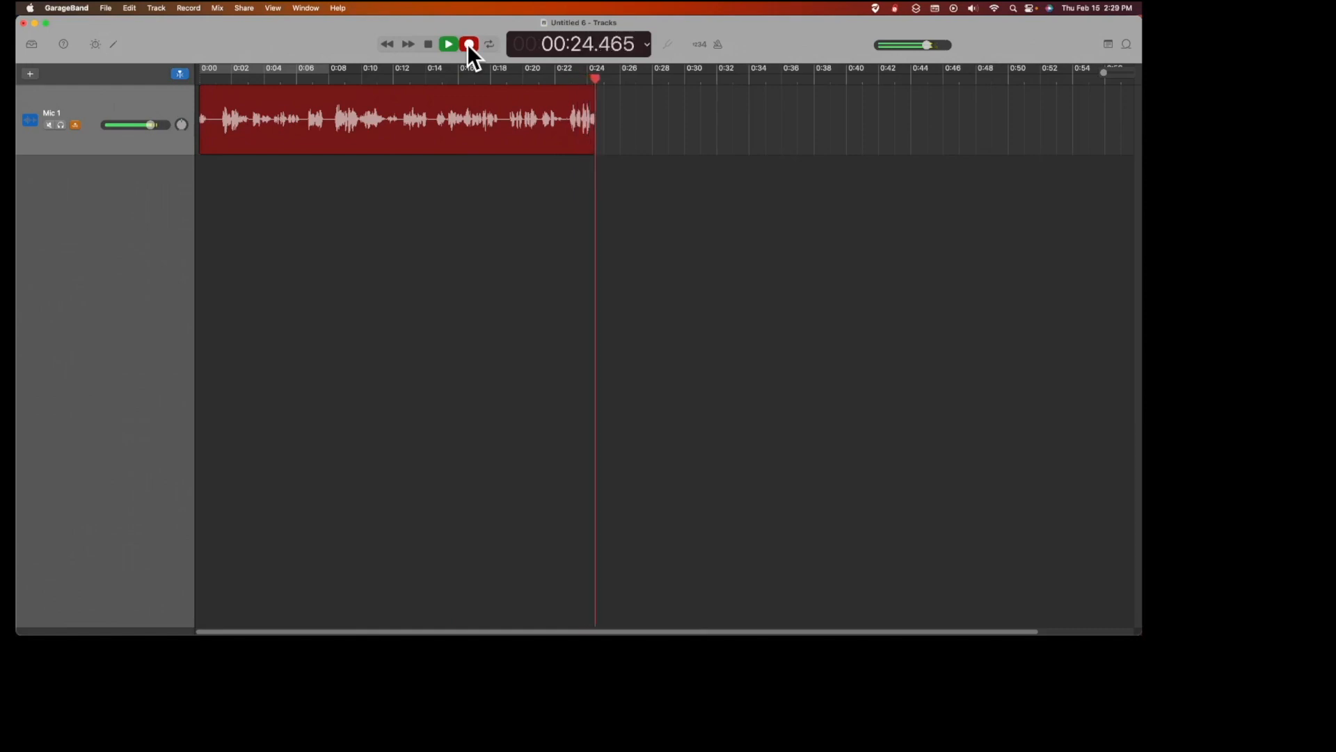
left_click(427, 45)
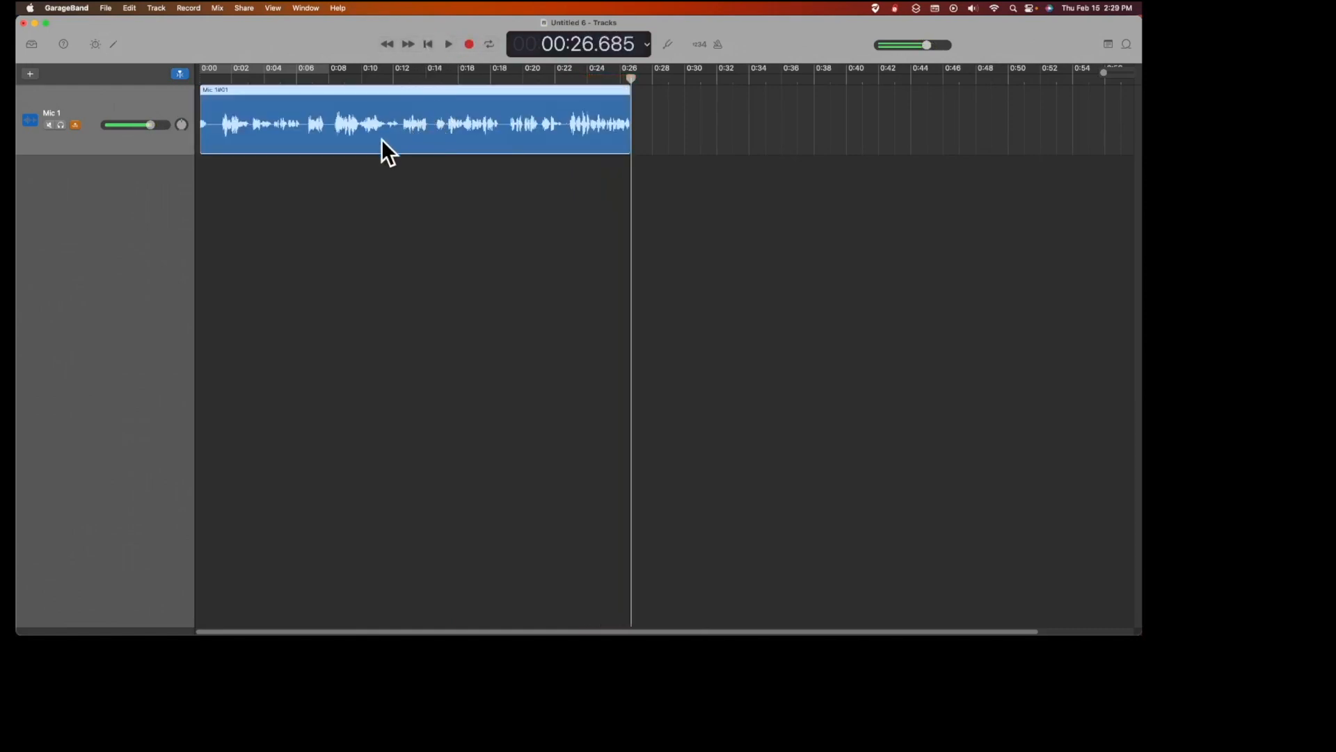
right_click(441, 107)
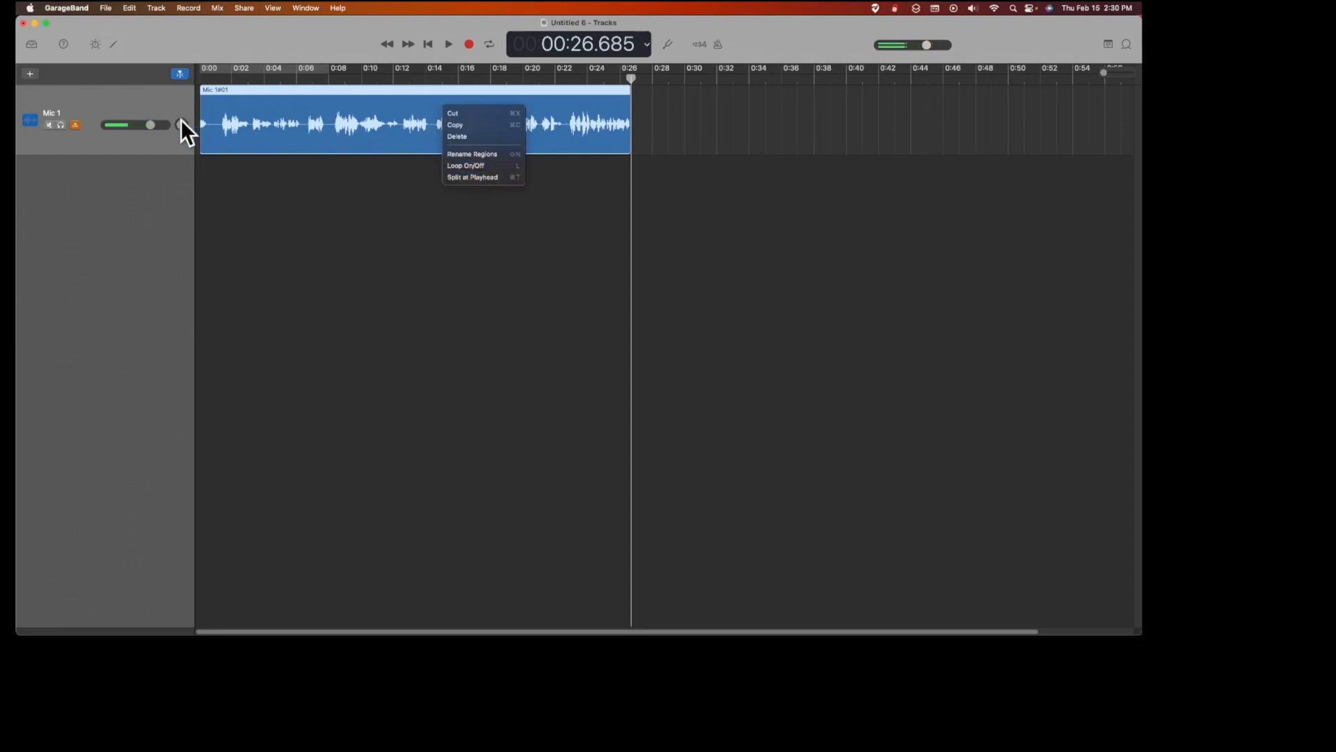
Add a new track with duplicate settings of the Mic 1 track.
right_click(151, 102)
right_click(152, 102)
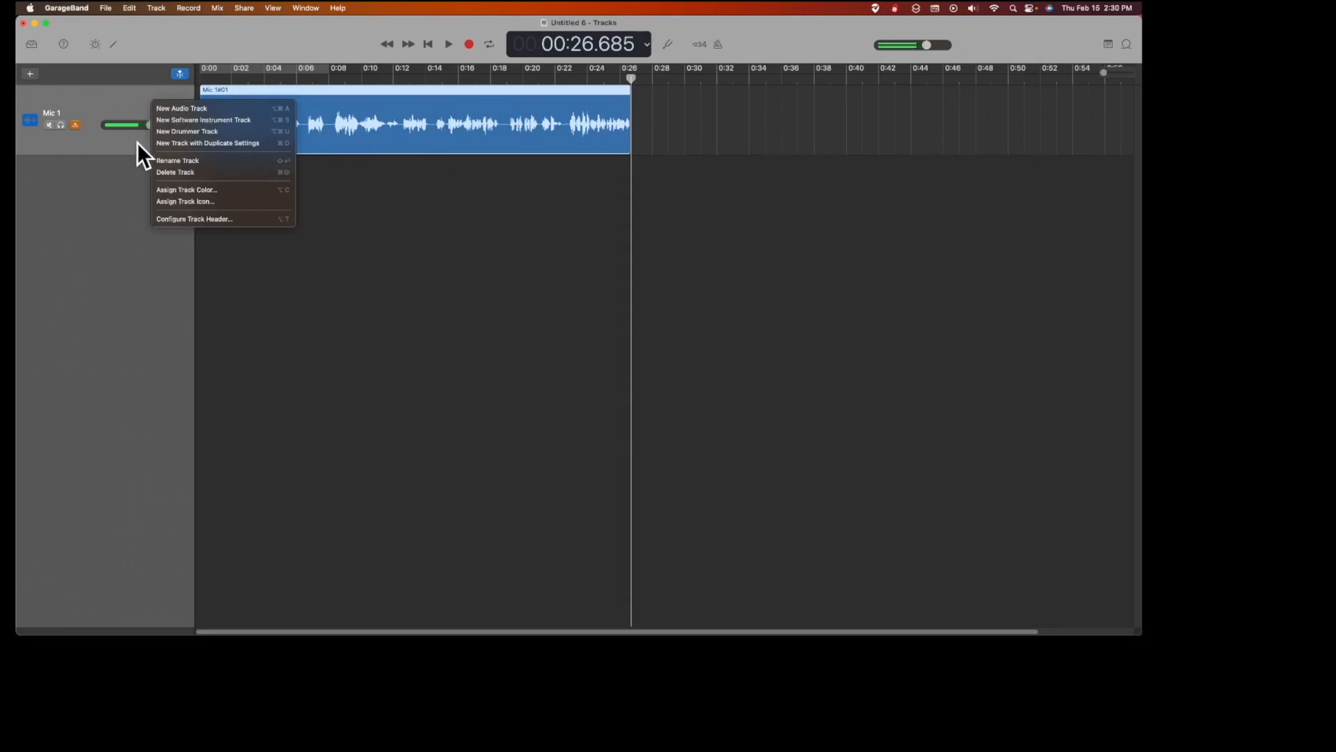
left_click(177, 142)
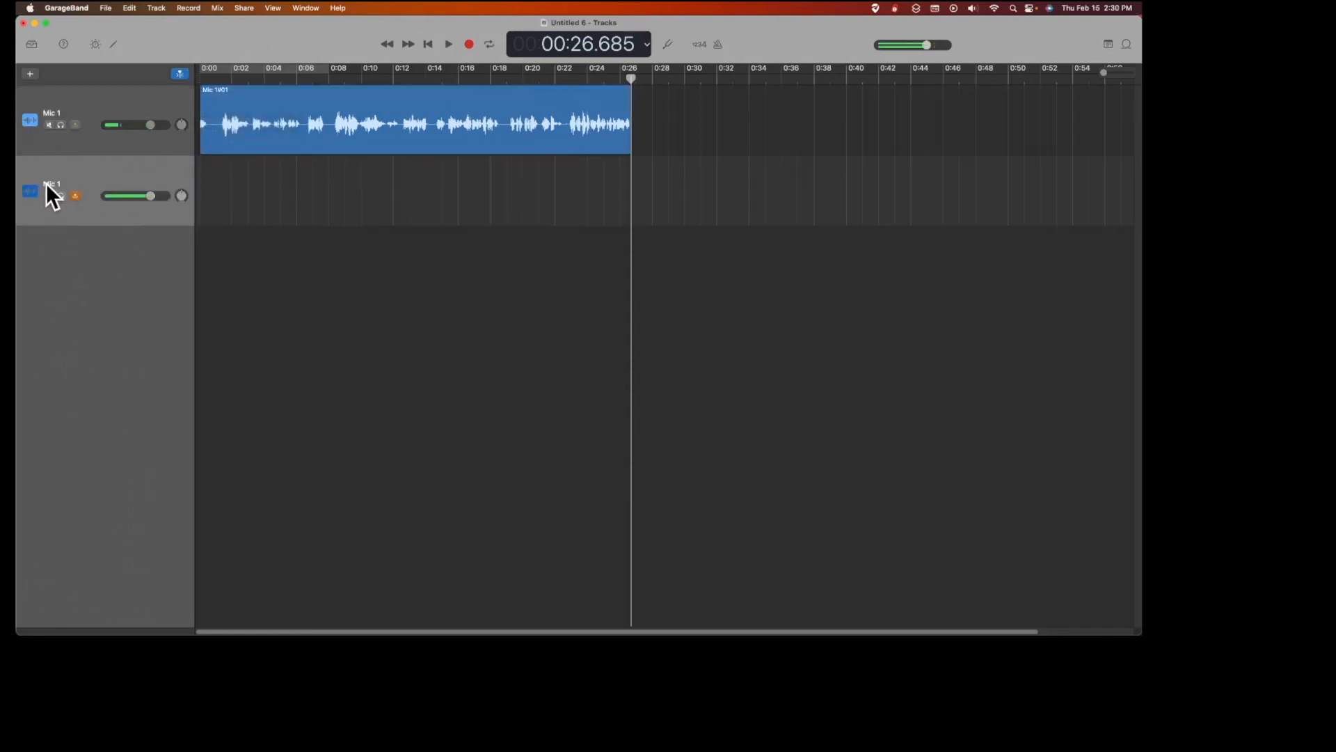
Rename the duplicated track as Mic 2 and return the playhead to the start of the project.
double_click(46, 183)
key("Right")
key("BackSpace")
type("2")
left_click(112, 218)
left_click(427, 44)
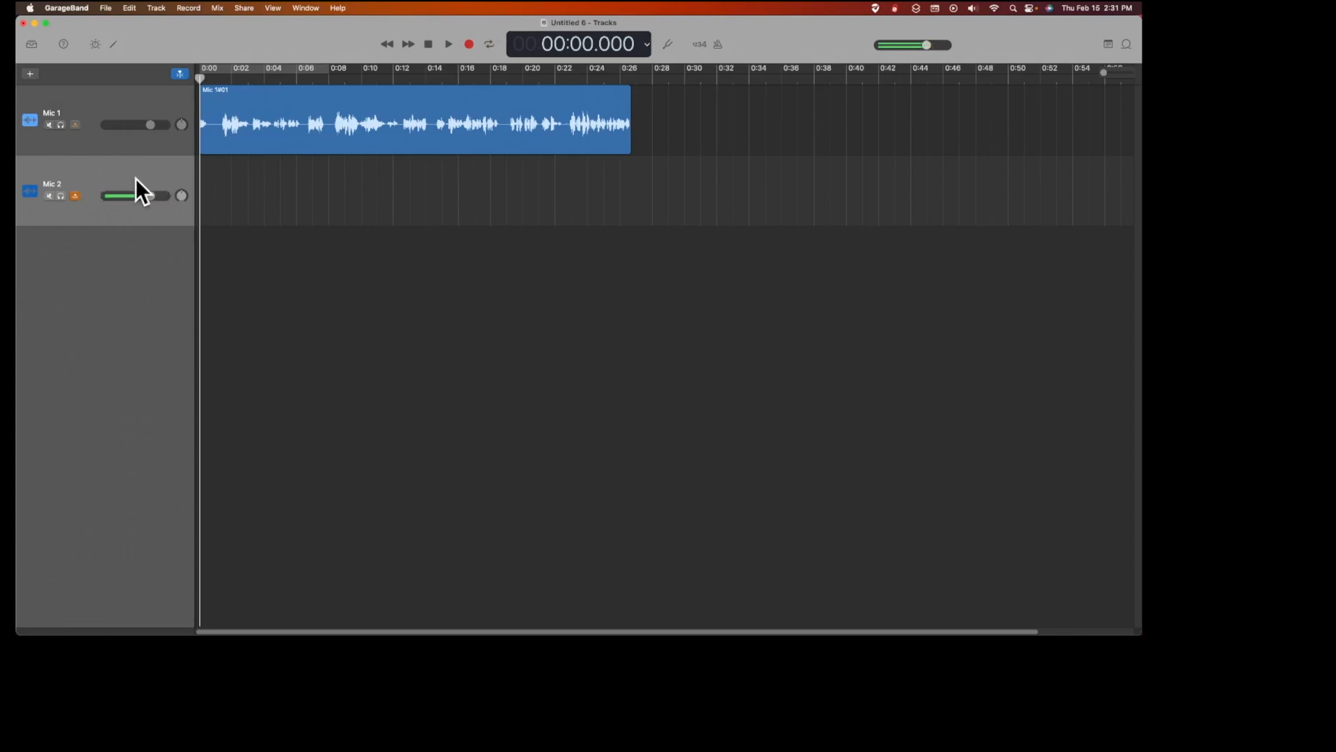
Examine the Smart Controls of the Mic 1 track, including the EQ Tools and Voice presets of its EQ.
left_click(120, 100)
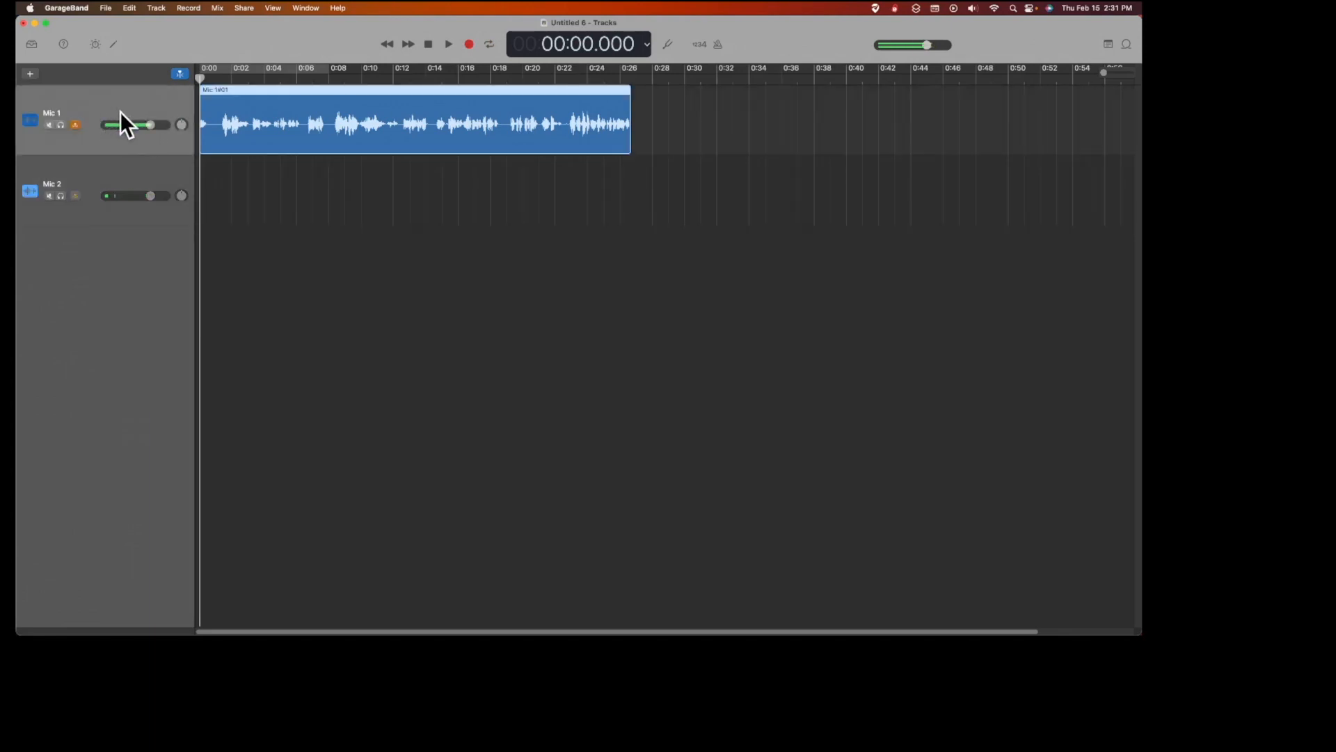
left_click(95, 44)
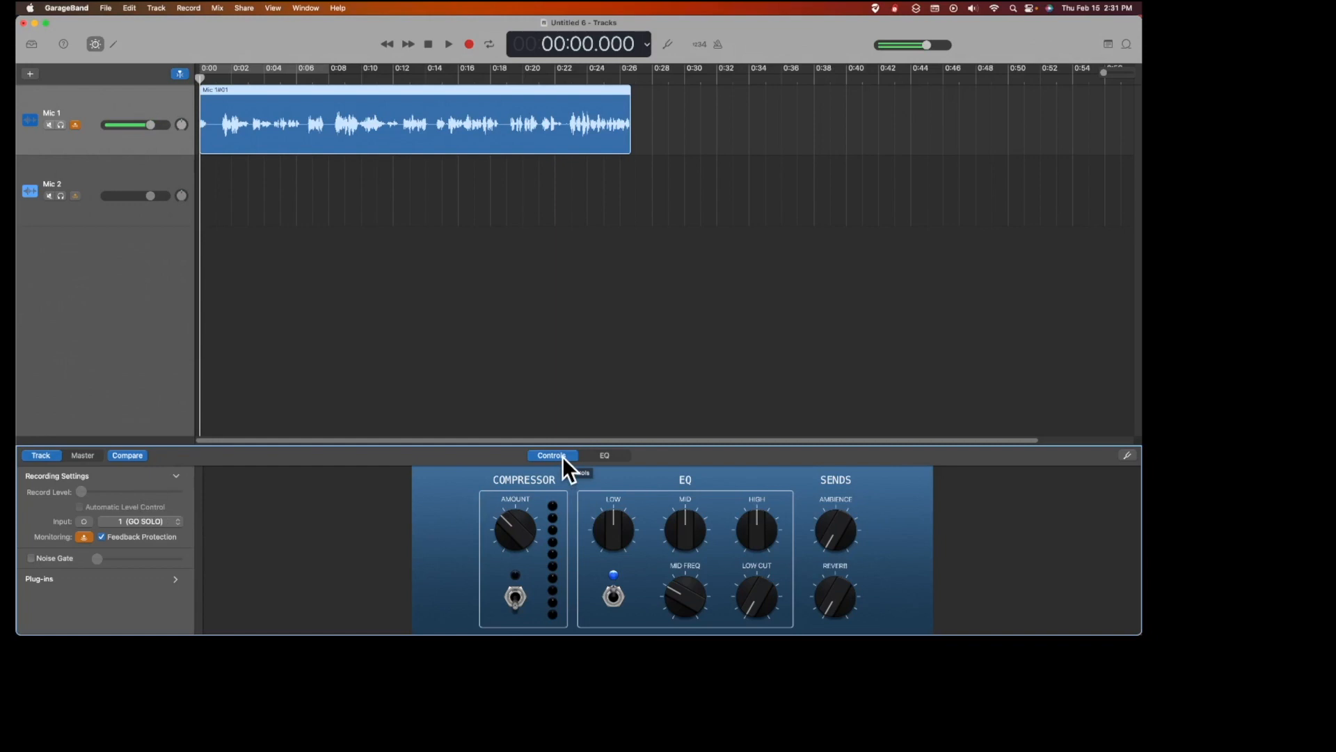
left_click(603, 454)
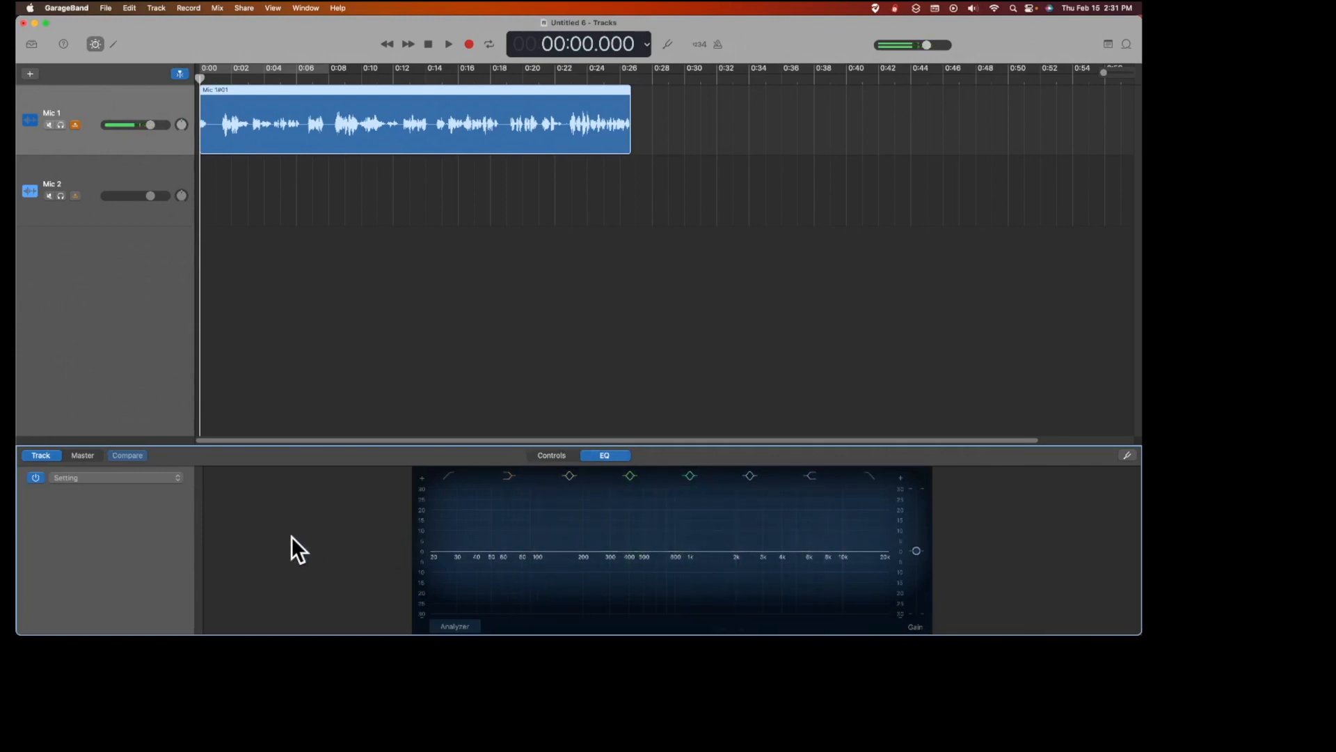
left_click(178, 478)
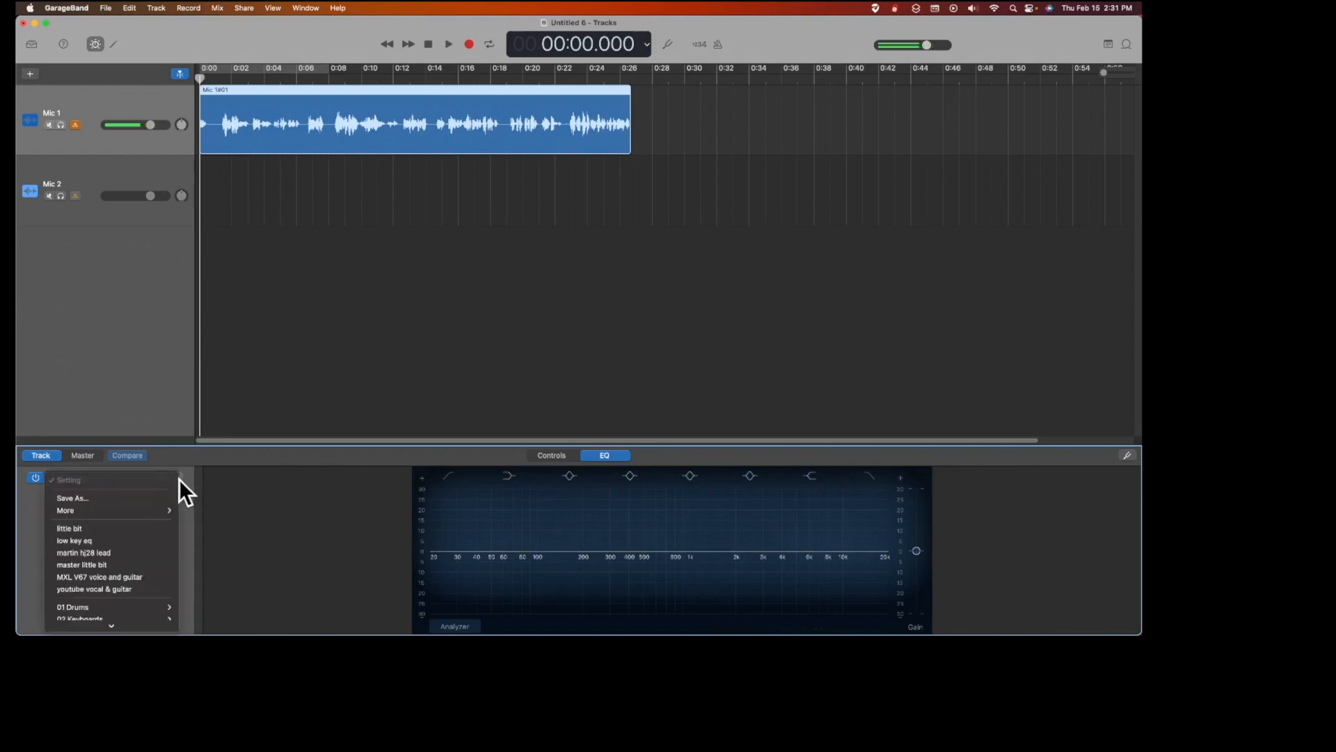
mouse_move(106, 629)
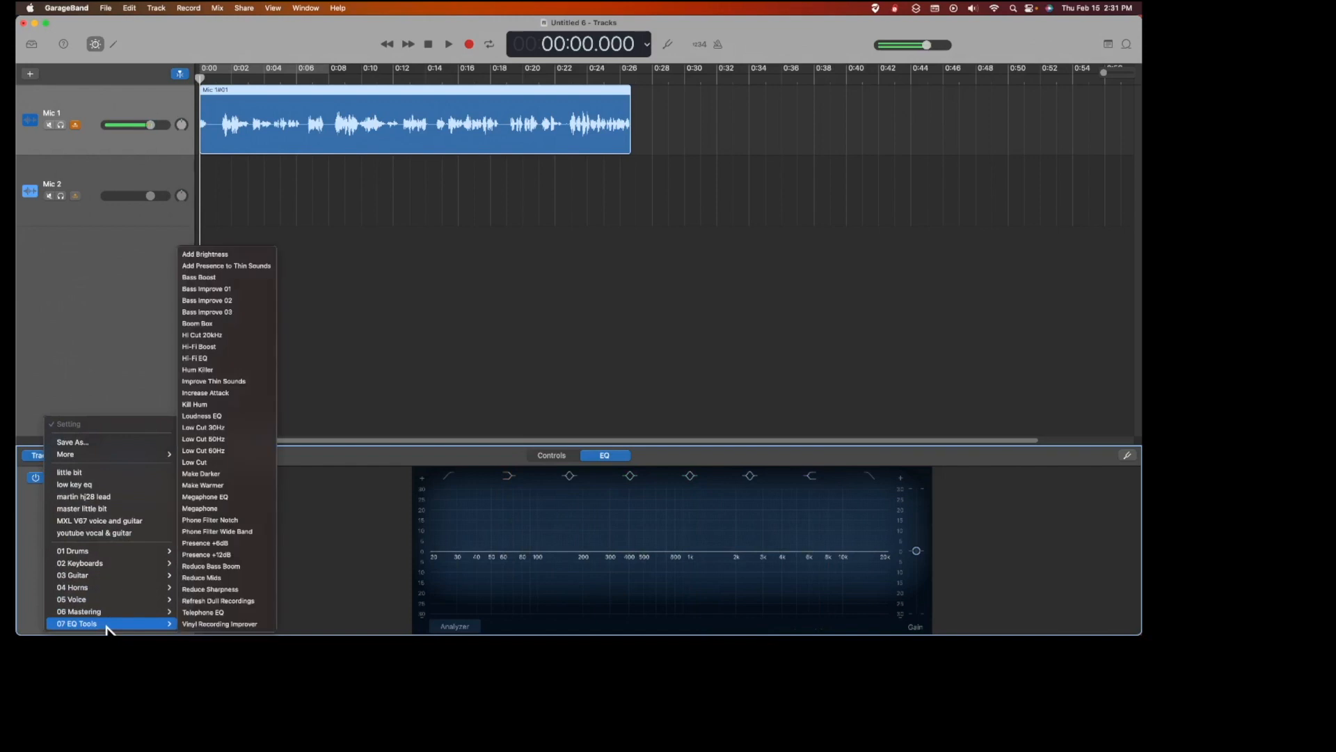
mouse_move(106, 599)
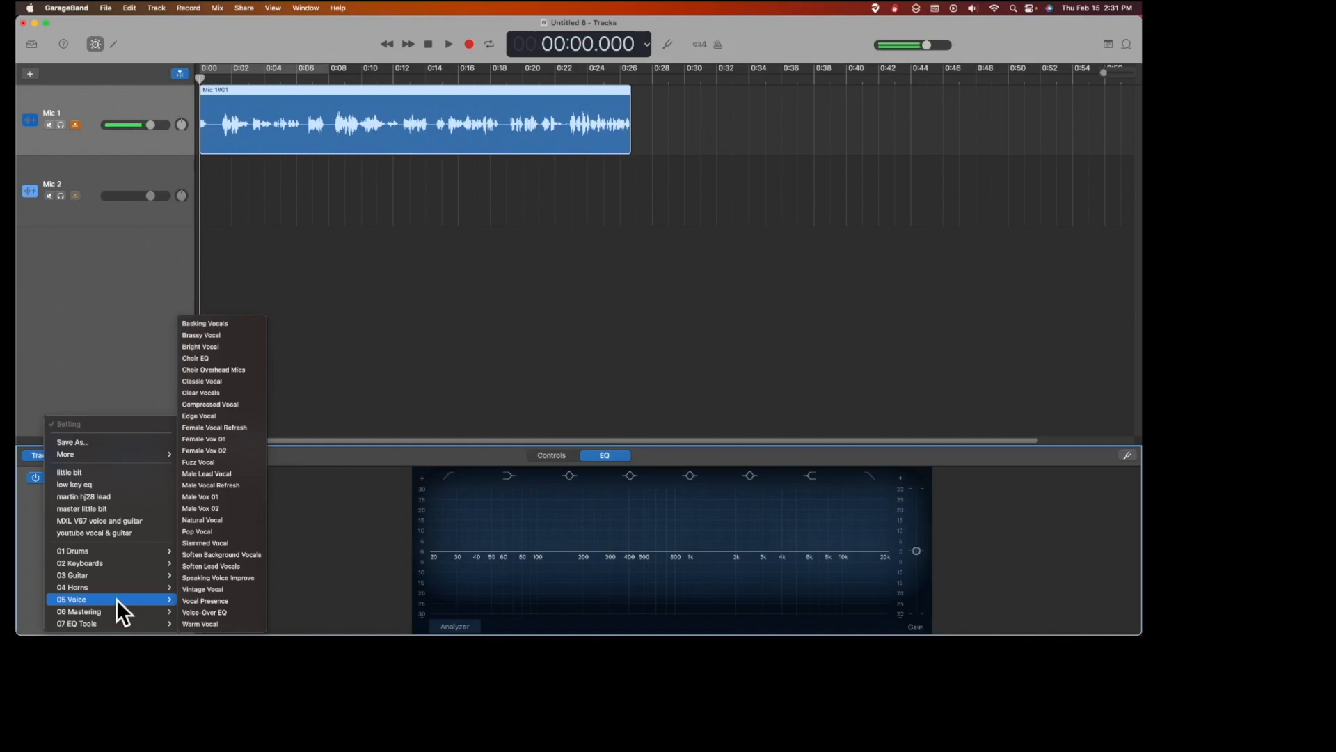
left_click(31, 557)
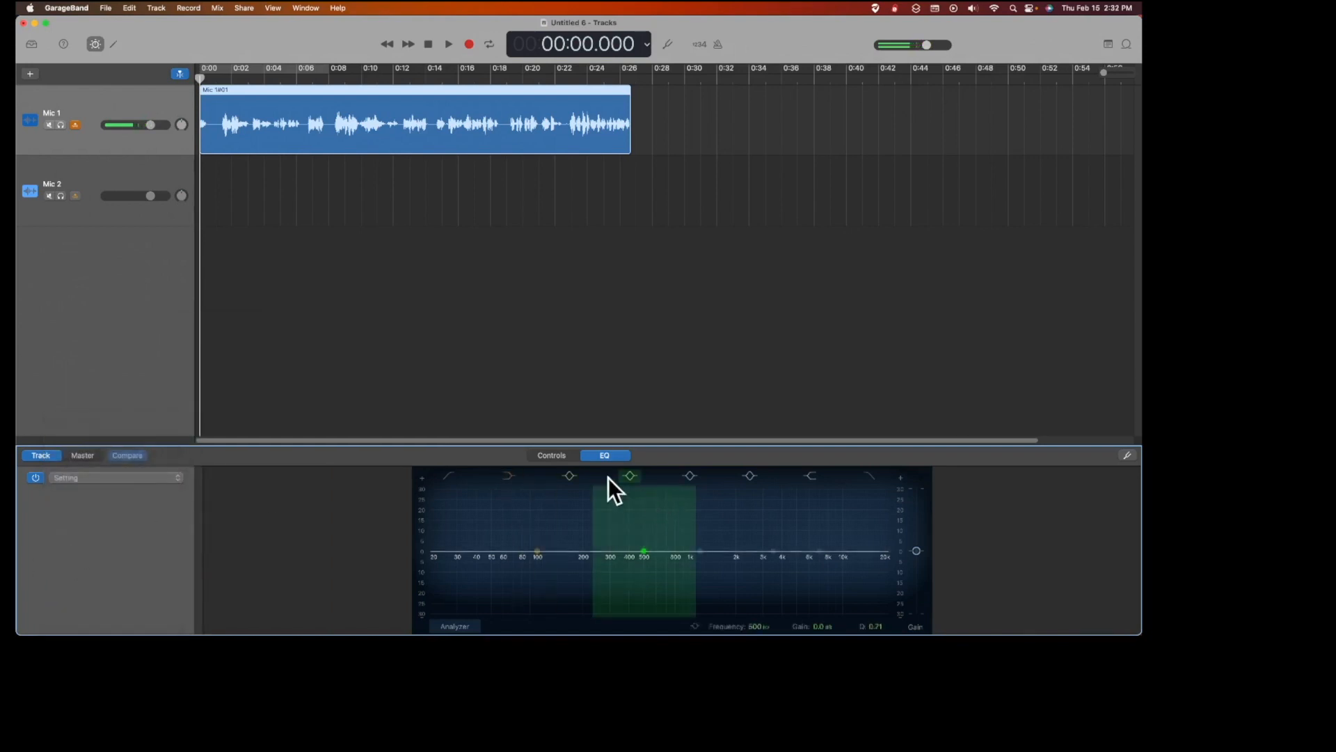
left_click(565, 456)
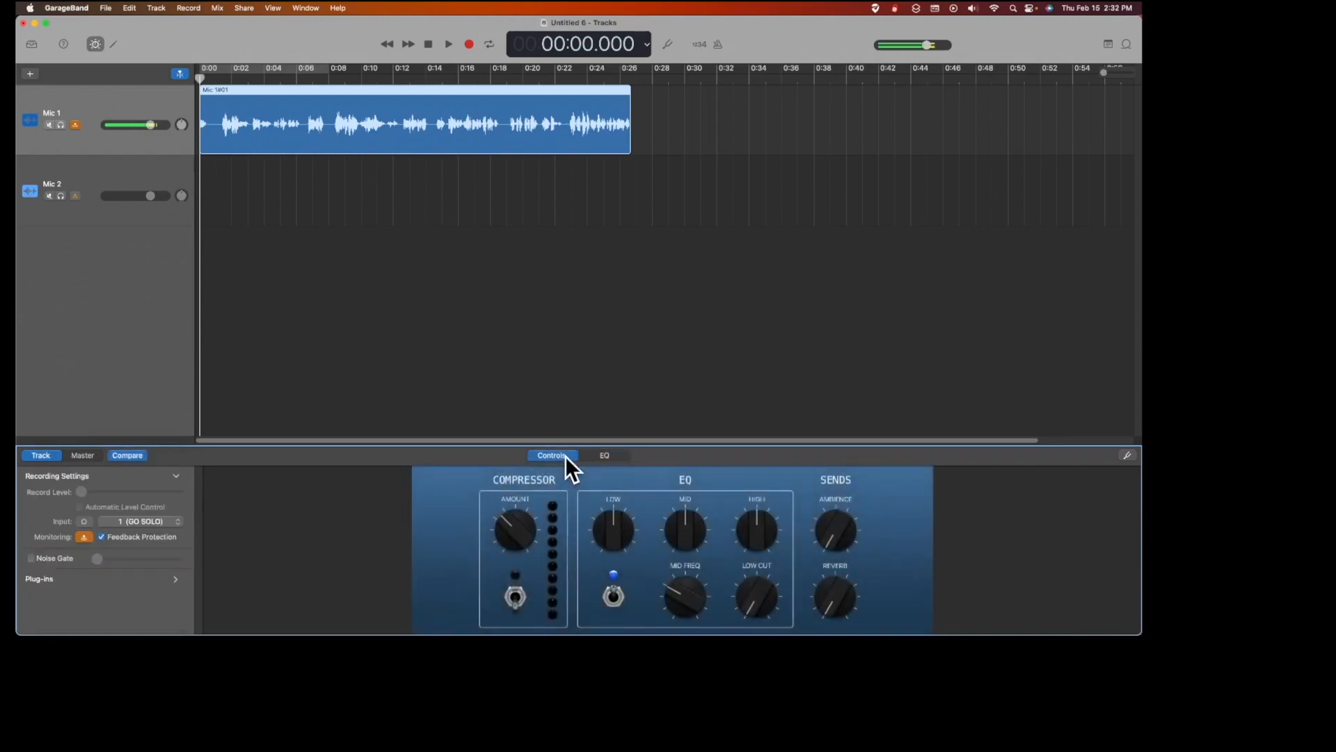
left_click(94, 42)
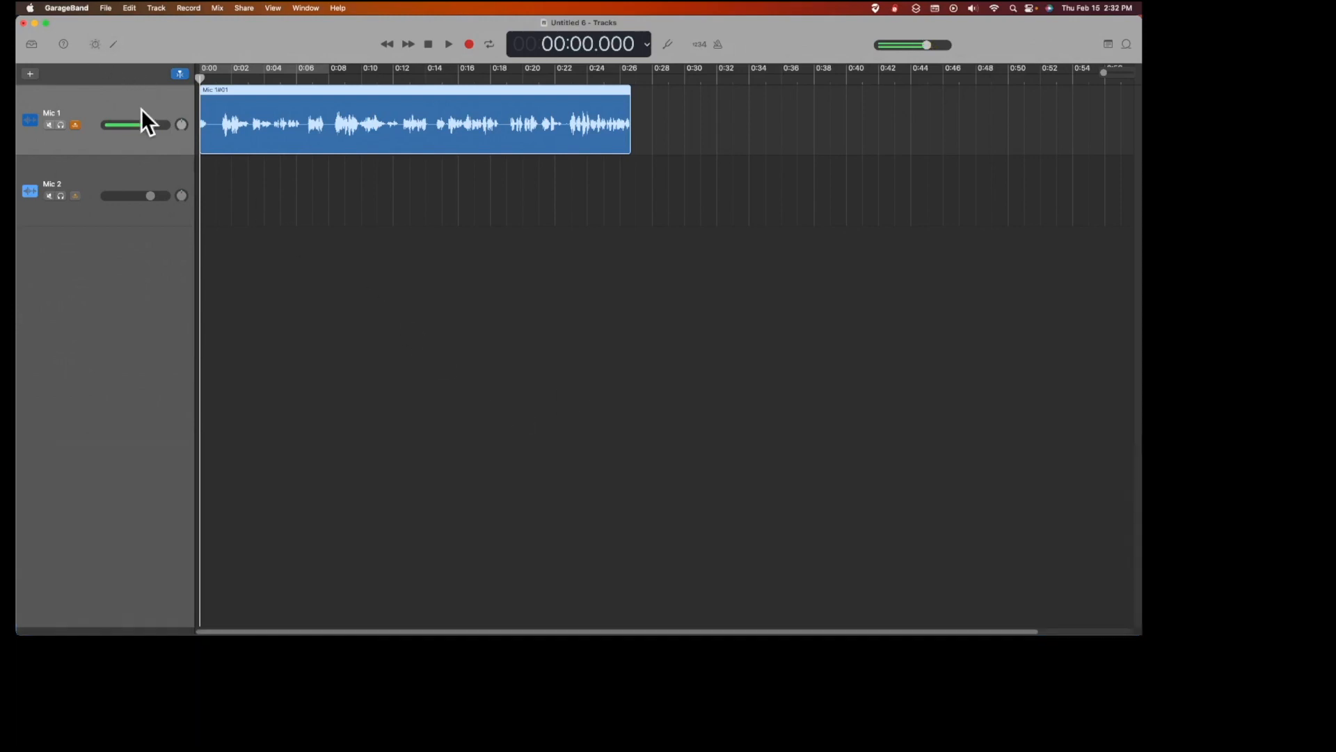
Save the project as "Project 1 Podcast demo" in the GarageBand folder.
left_click(106, 9)
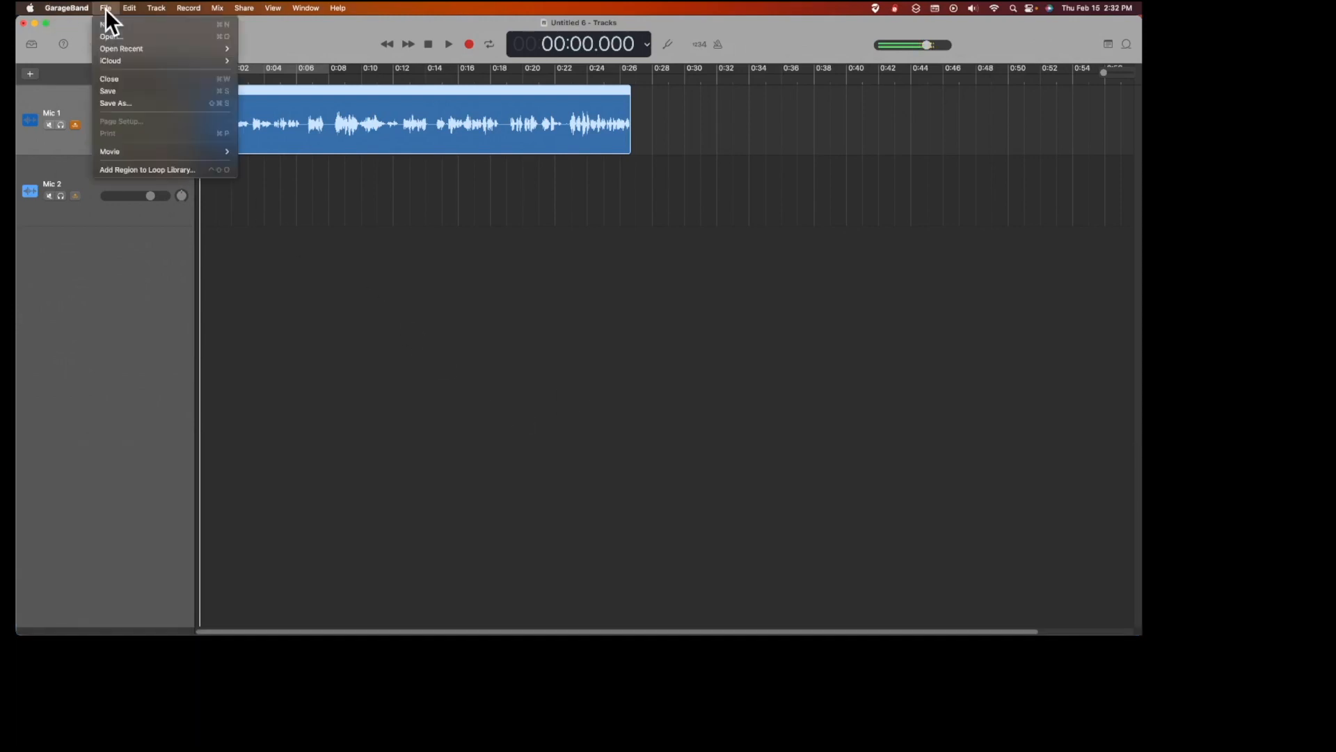
left_click(138, 103)
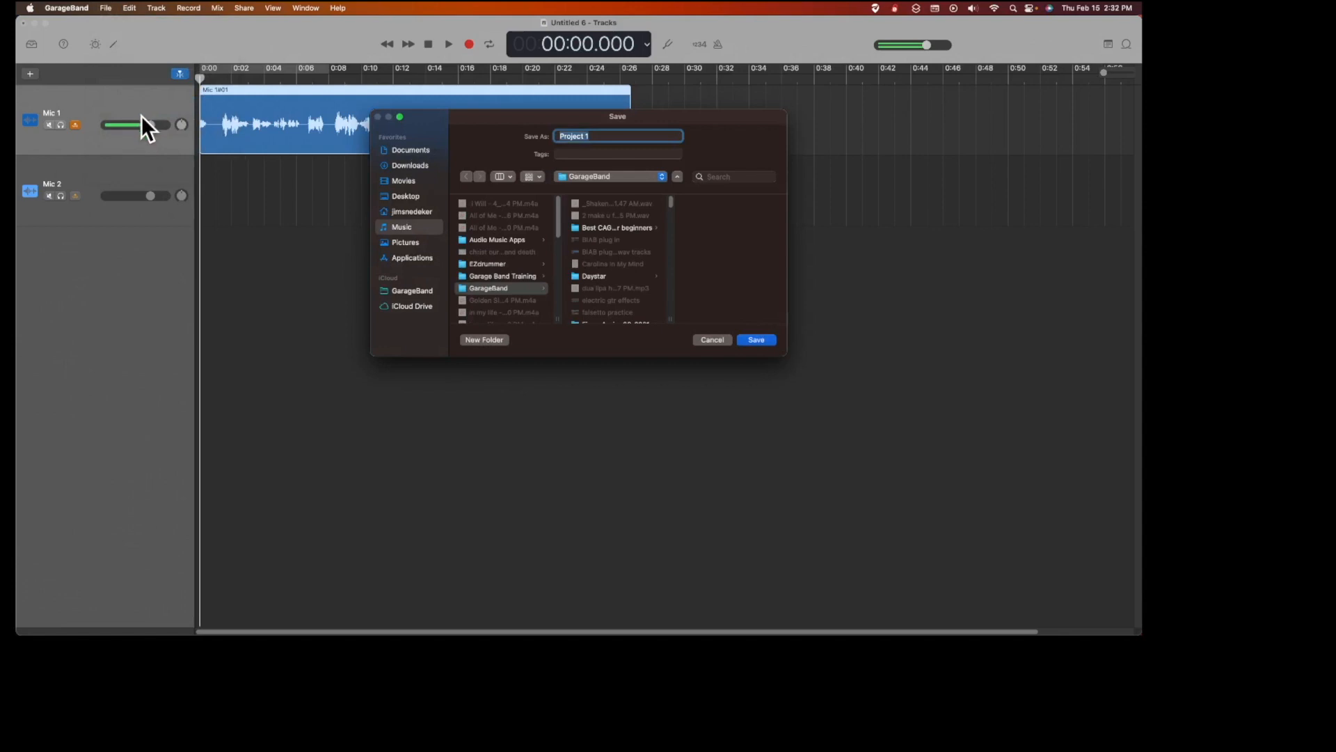
key("Right")
type("Podcast demo")
left_click(756, 339)
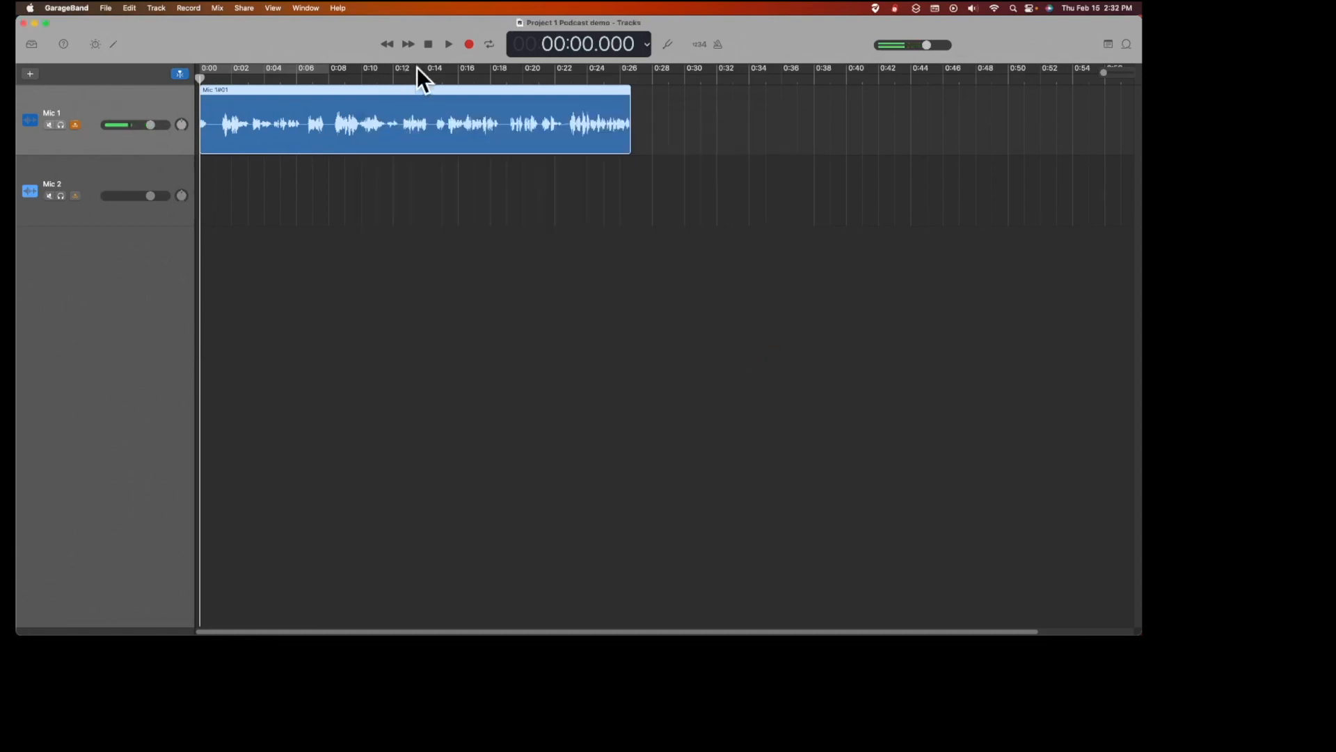
Play back the Mic 1 recording from the start and return the playhead to the beginning.
left_click(448, 44)
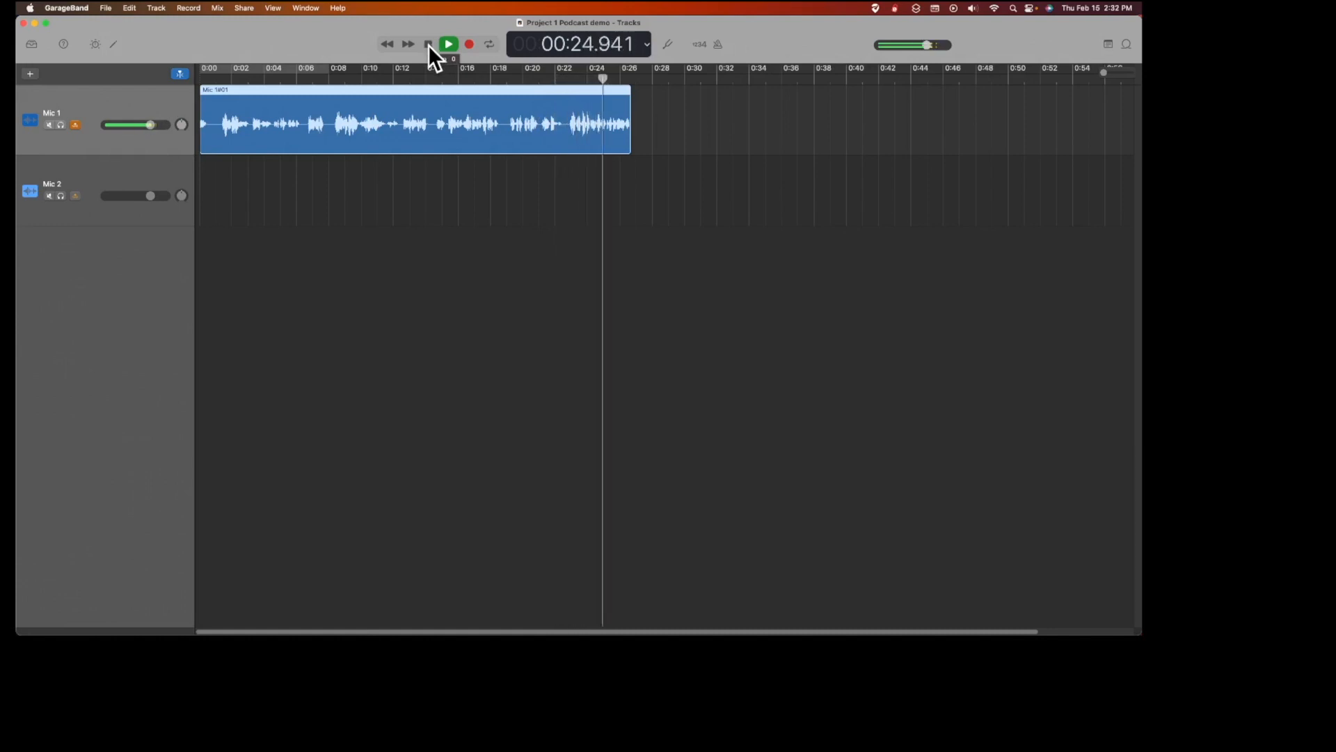
left_click(428, 44)
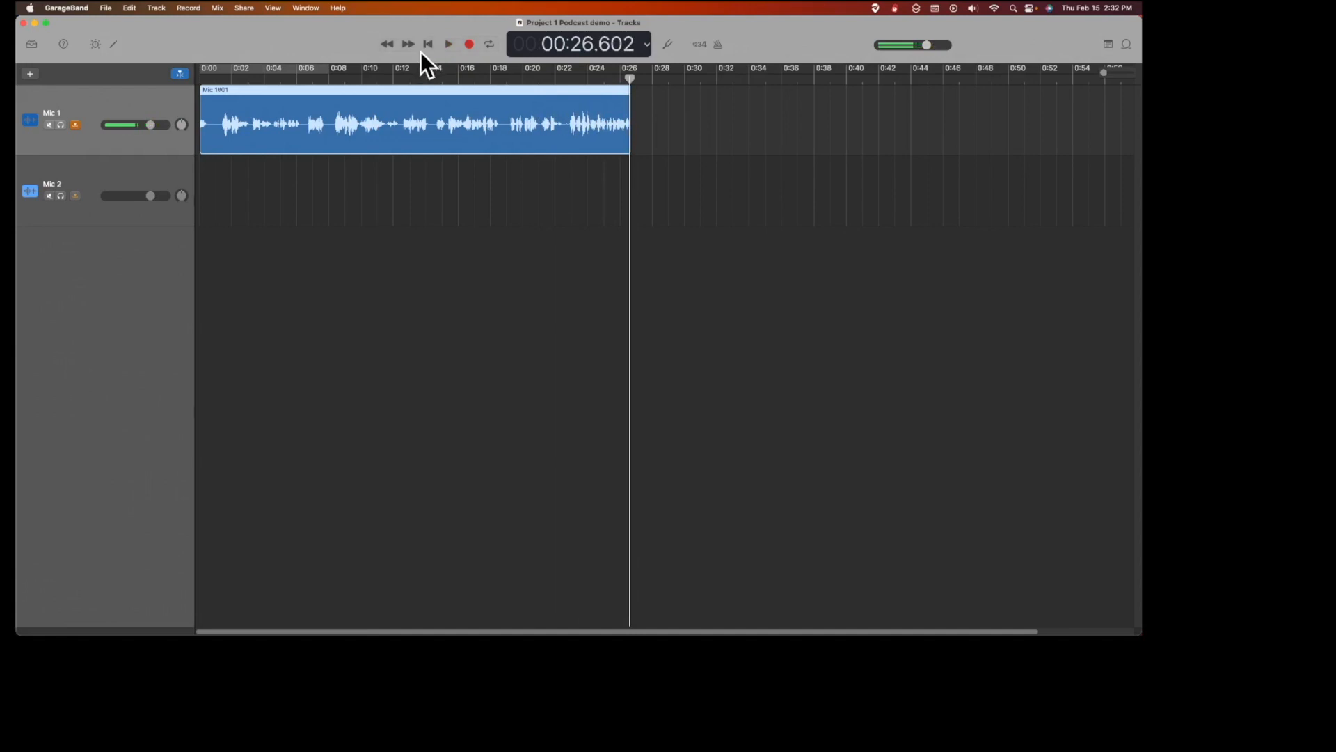
left_click(426, 44)
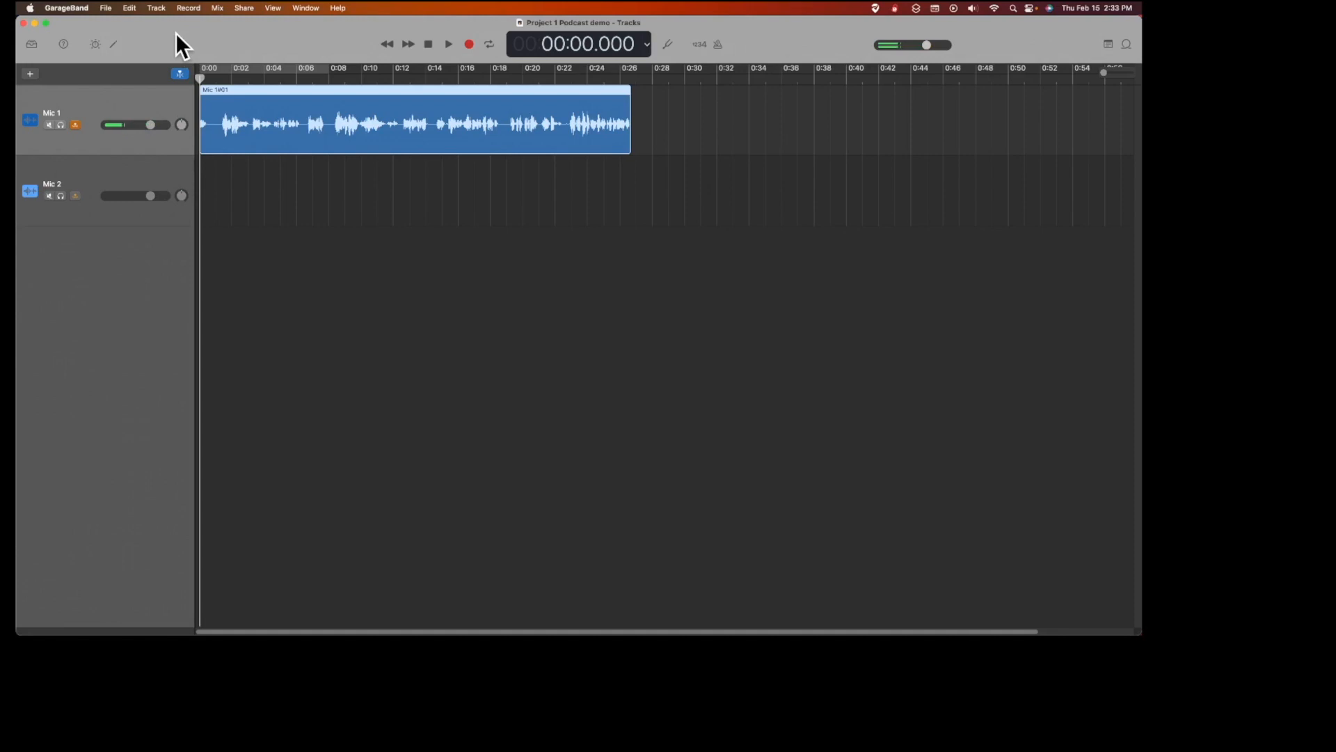
Switch from GarageBand to another application.
mouse_move(957, 632)
left_click(926, 612)
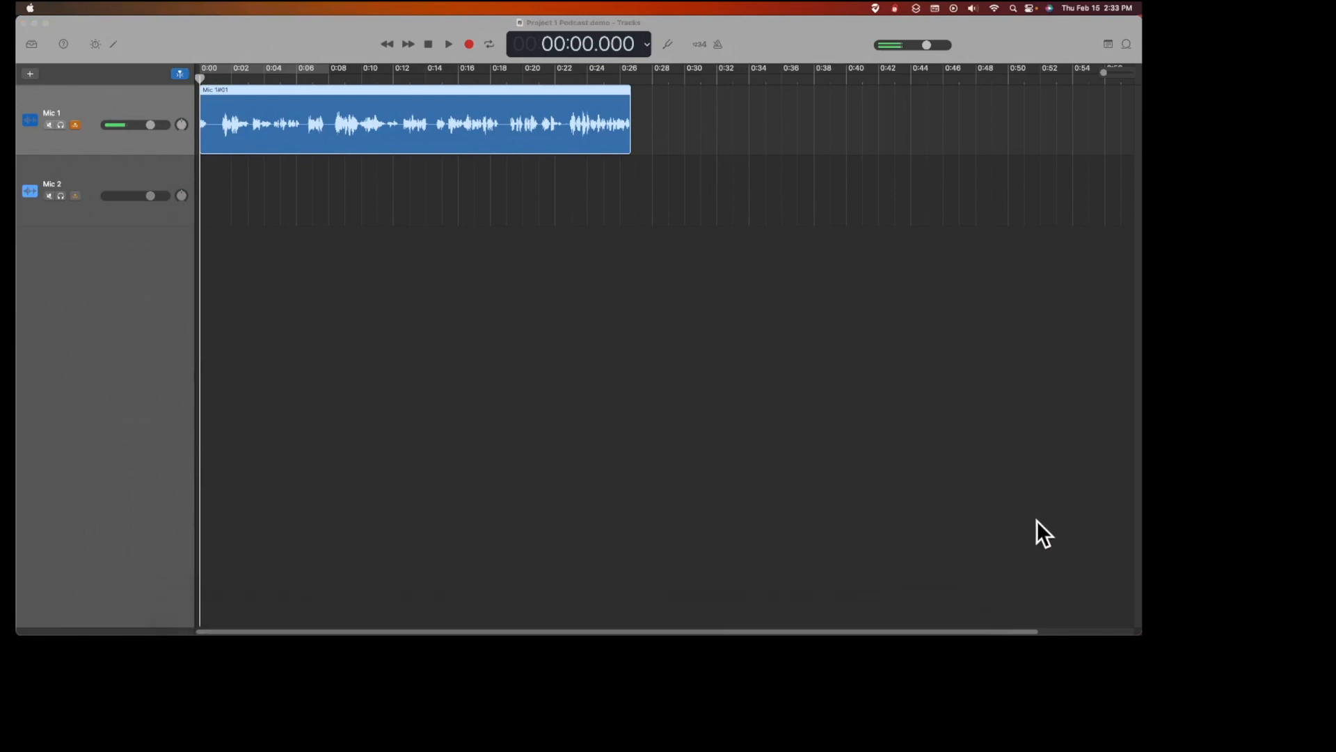